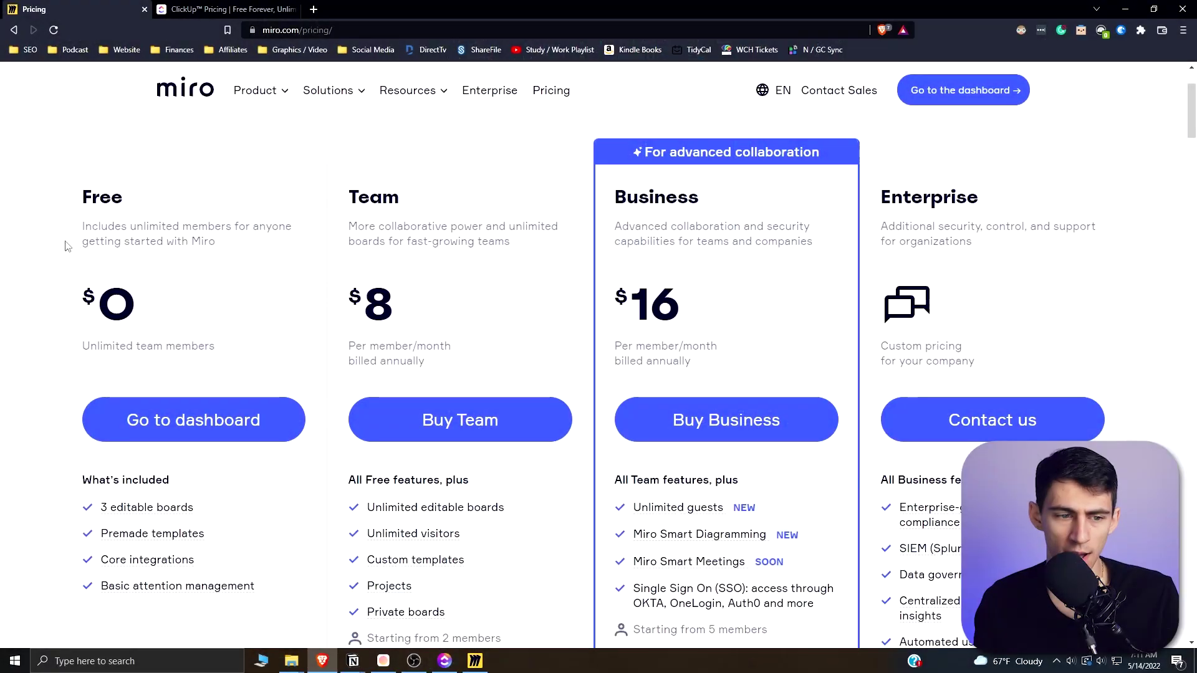
Compare pricing by viewing ClickUp's tiers: Unlimited $5, Business $12, Business Plus $19.
{"action": "scroll", "coordinate": [181, 299], "scroll_direction": "down", "scroll_amount": 1}
{"action": "mouse_move", "coordinate": [144, 446]}
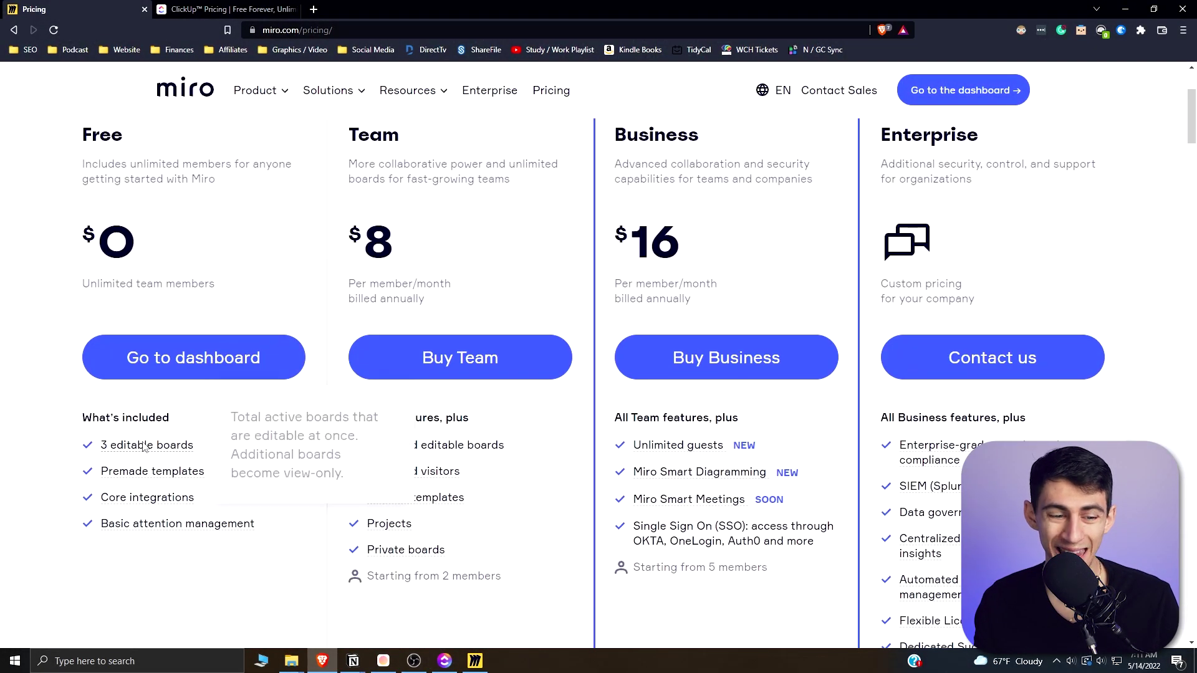
{"action": "scroll", "coordinate": [161, 446], "scroll_direction": "up", "scroll_amount": 2}
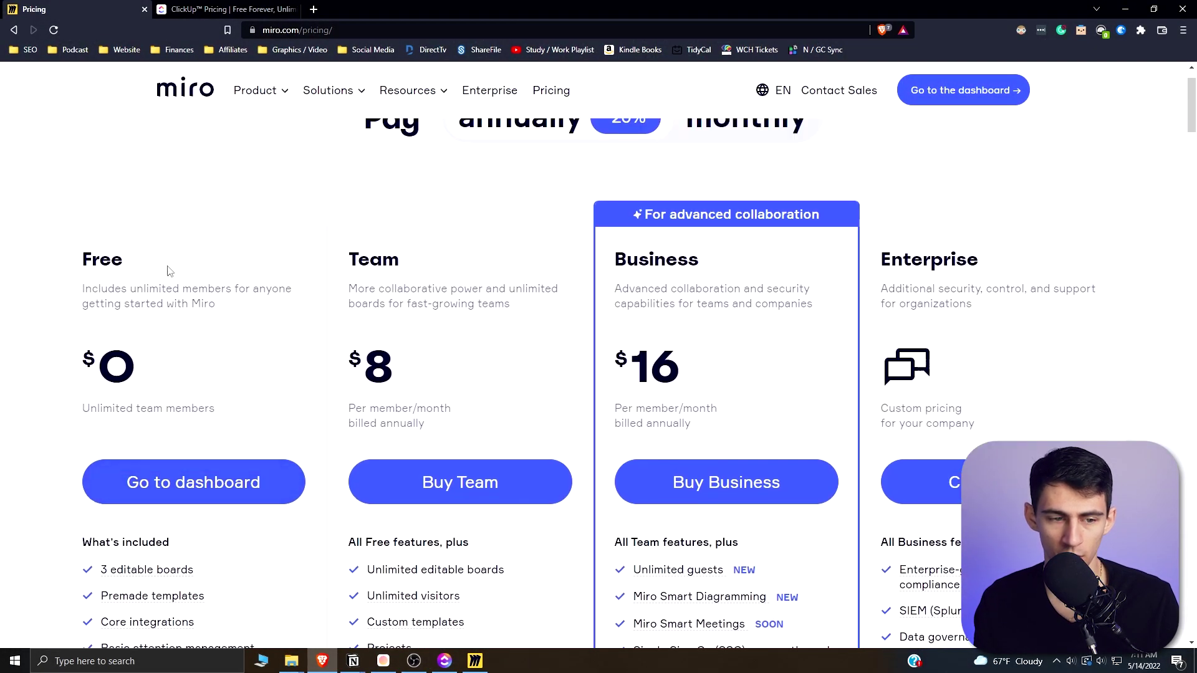
{"action": "scroll", "coordinate": [187, 312], "scroll_direction": "down", "scroll_amount": 3}
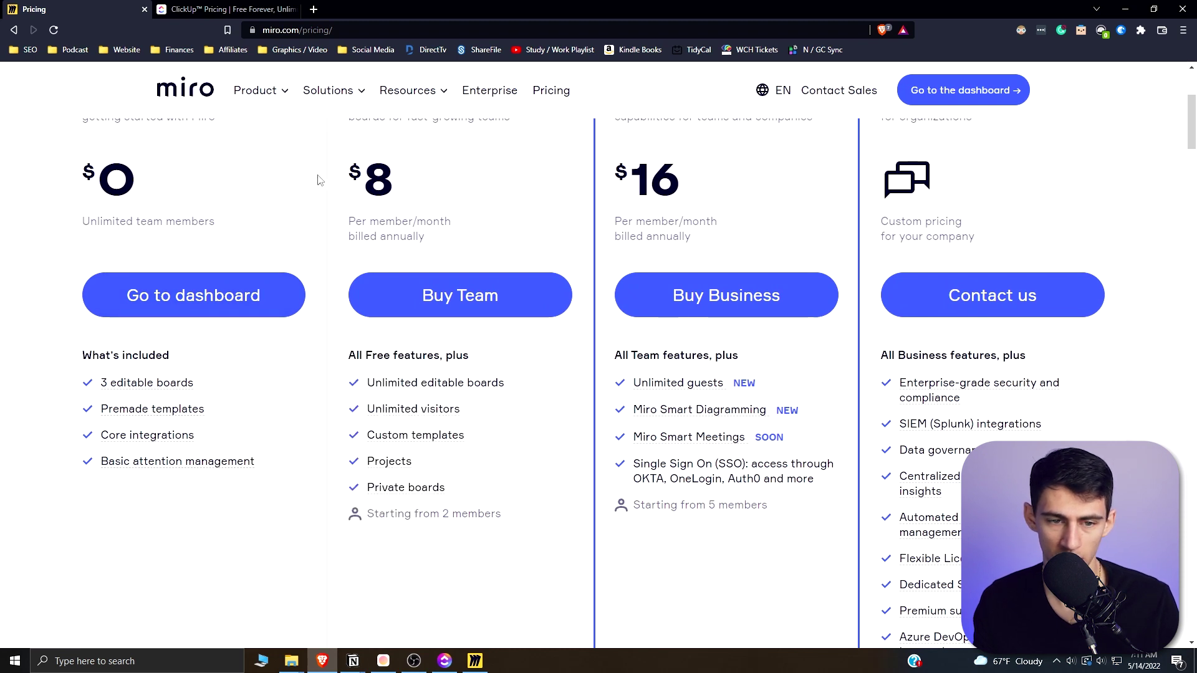
{"action": "scroll", "coordinate": [315, 182], "scroll_direction": "up", "scroll_amount": 2}
{"action": "scroll", "coordinate": [574, 247], "scroll_direction": "down", "scroll_amount": 2}
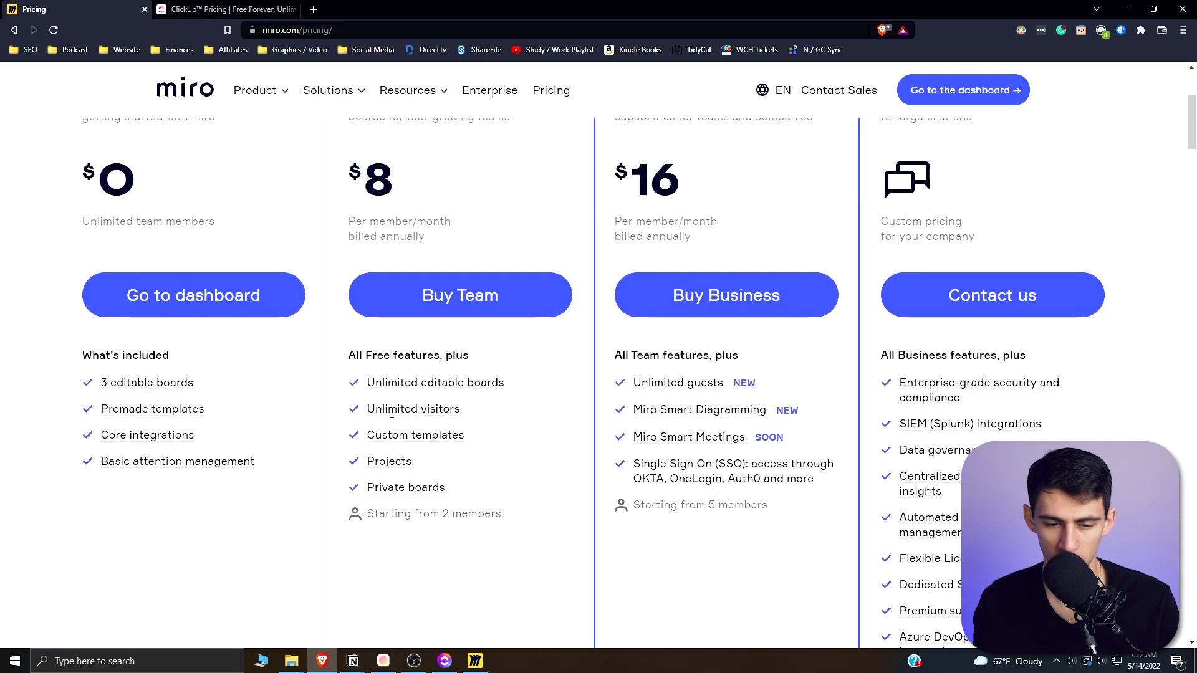
{"action": "left_click", "coordinate": [188, 7]}
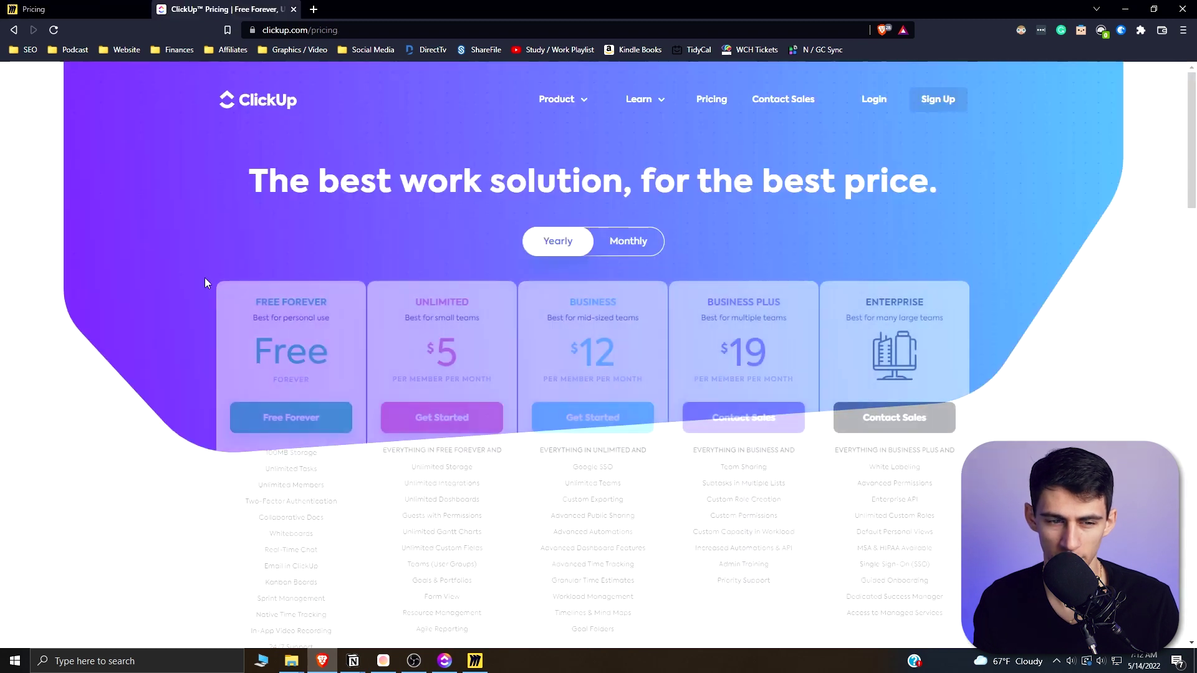
{"action": "mouse_move", "coordinate": [295, 459]}
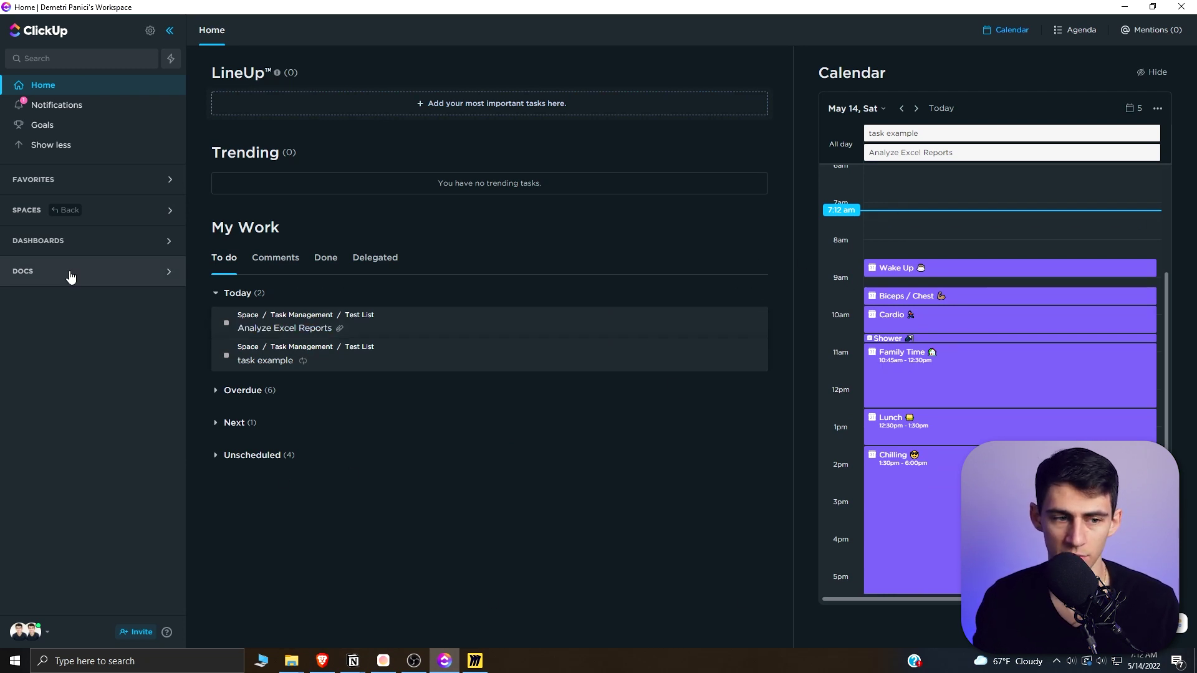
Browse the Docs list, read through the Example Document, and close it.
{"action": "left_click", "coordinate": [73, 244]}
{"action": "left_click", "coordinate": [64, 315]}
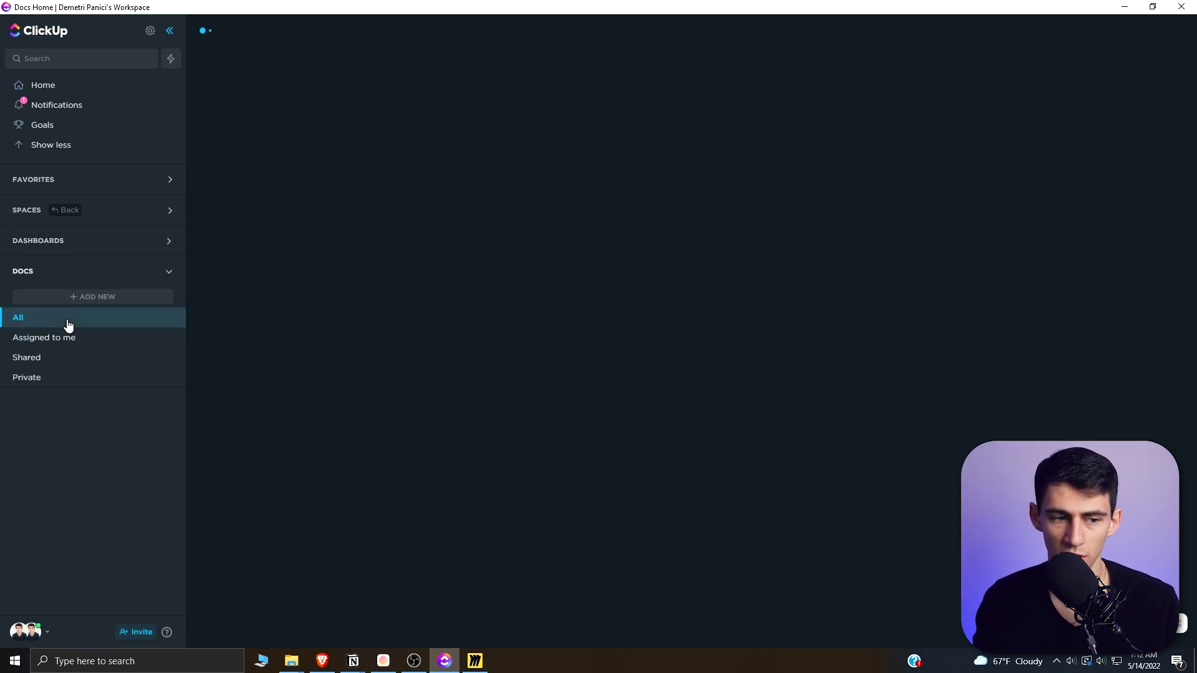
{"action": "left_click", "coordinate": [346, 129]}
{"action": "scroll", "coordinate": [555, 405], "scroll_direction": "down", "scroll_amount": 5}
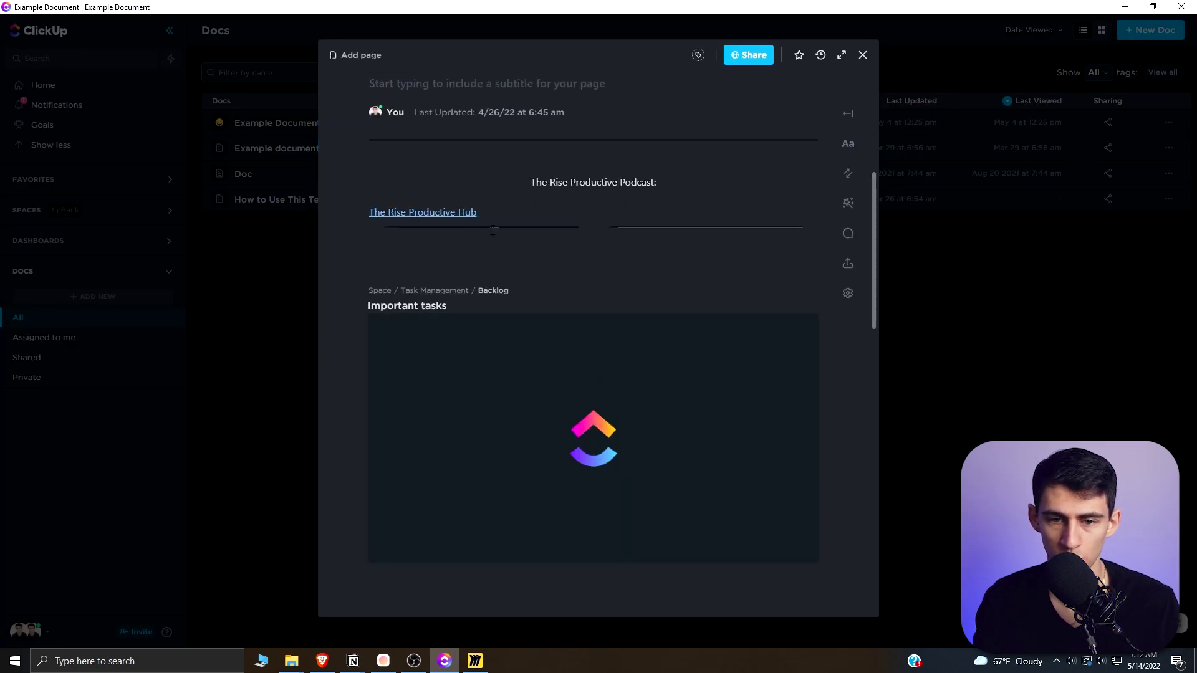
{"action": "scroll", "coordinate": [534, 305], "scroll_direction": "up", "scroll_amount": 3}
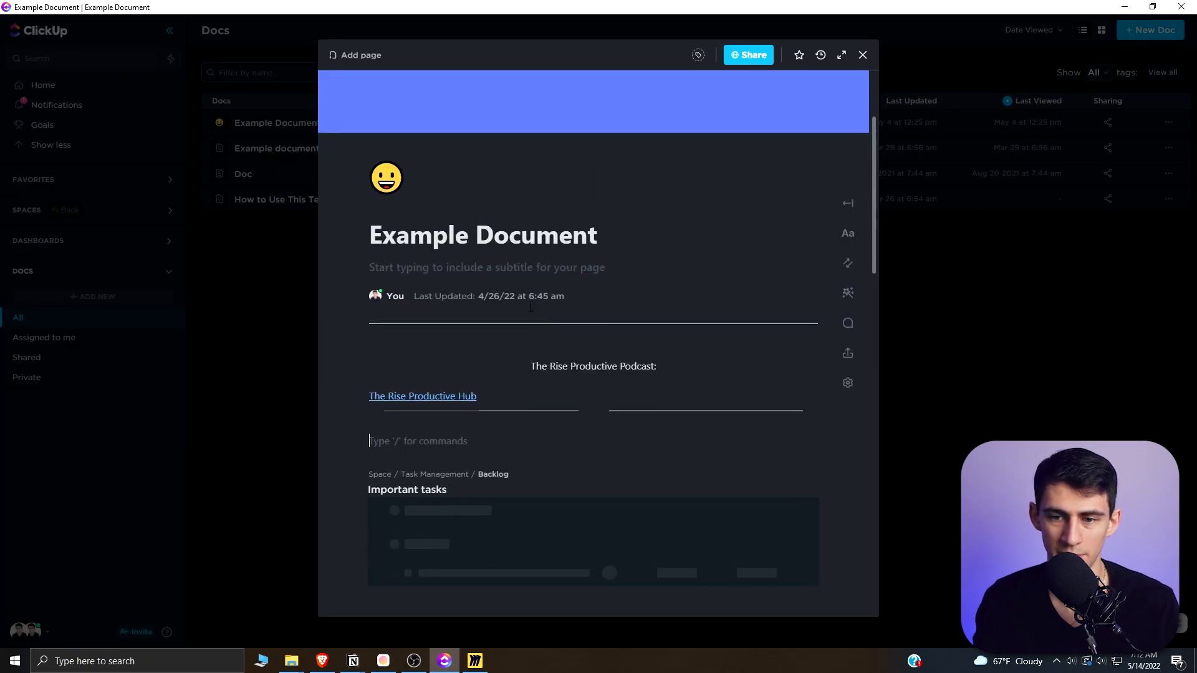
{"action": "left_click", "coordinate": [228, 303]}
Open the workspace Dashboard with its Workload by Status charts and task list.
{"action": "left_click", "coordinate": [86, 242]}
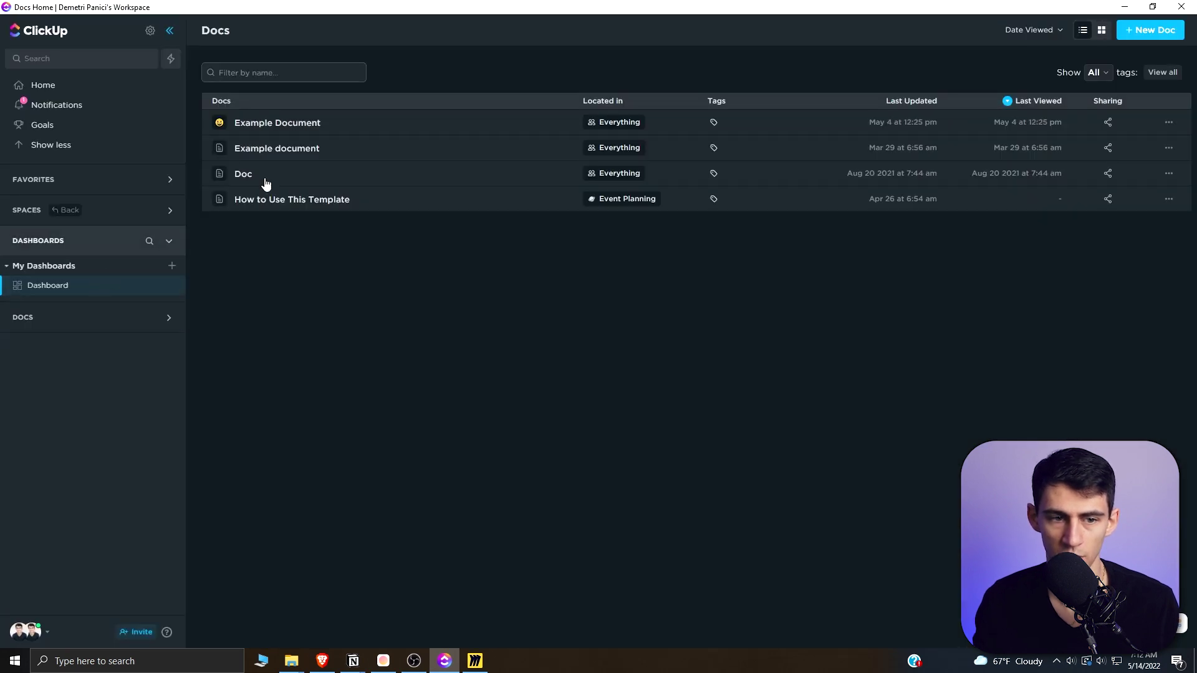
{"action": "left_click", "coordinate": [95, 288]}
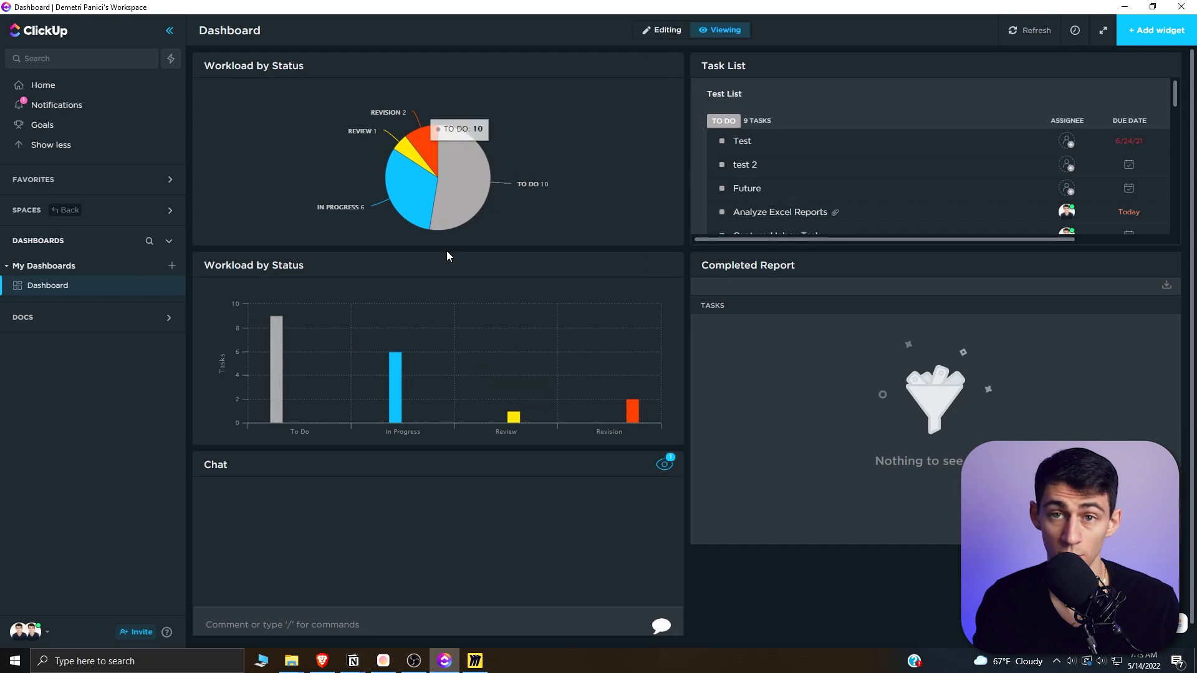
{"action": "left_click", "coordinate": [167, 210]}
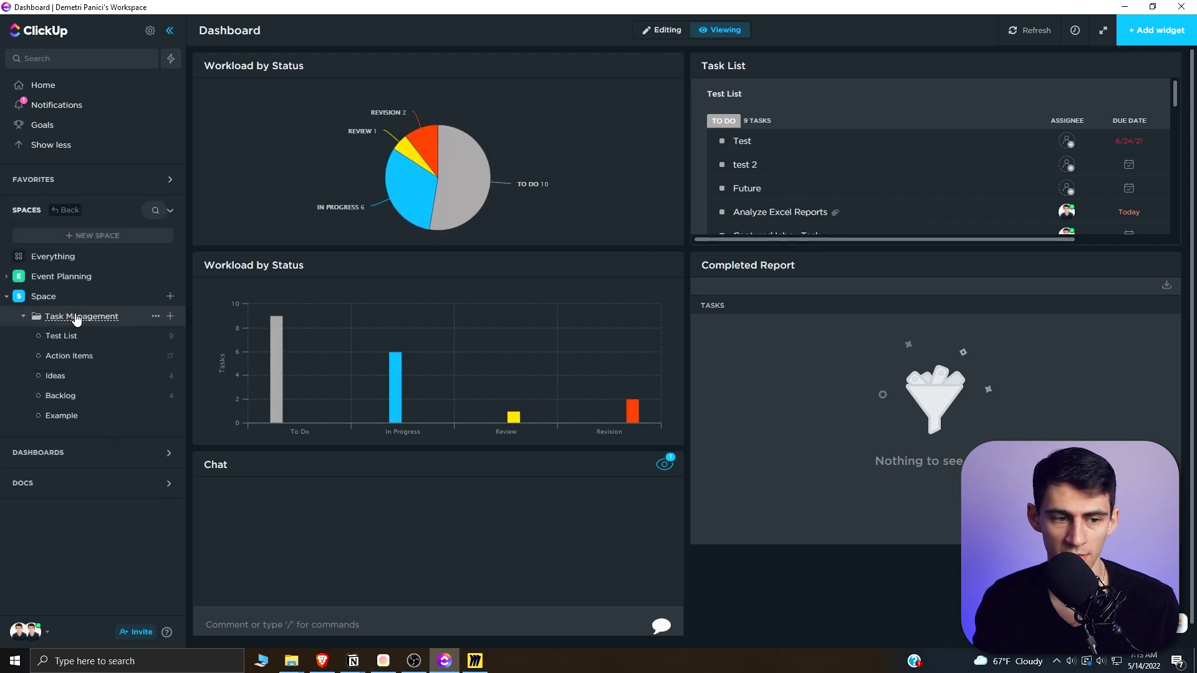
Open the Task Management task list, check the Goals page, then return to the list.
{"action": "left_click", "coordinate": [76, 318]}
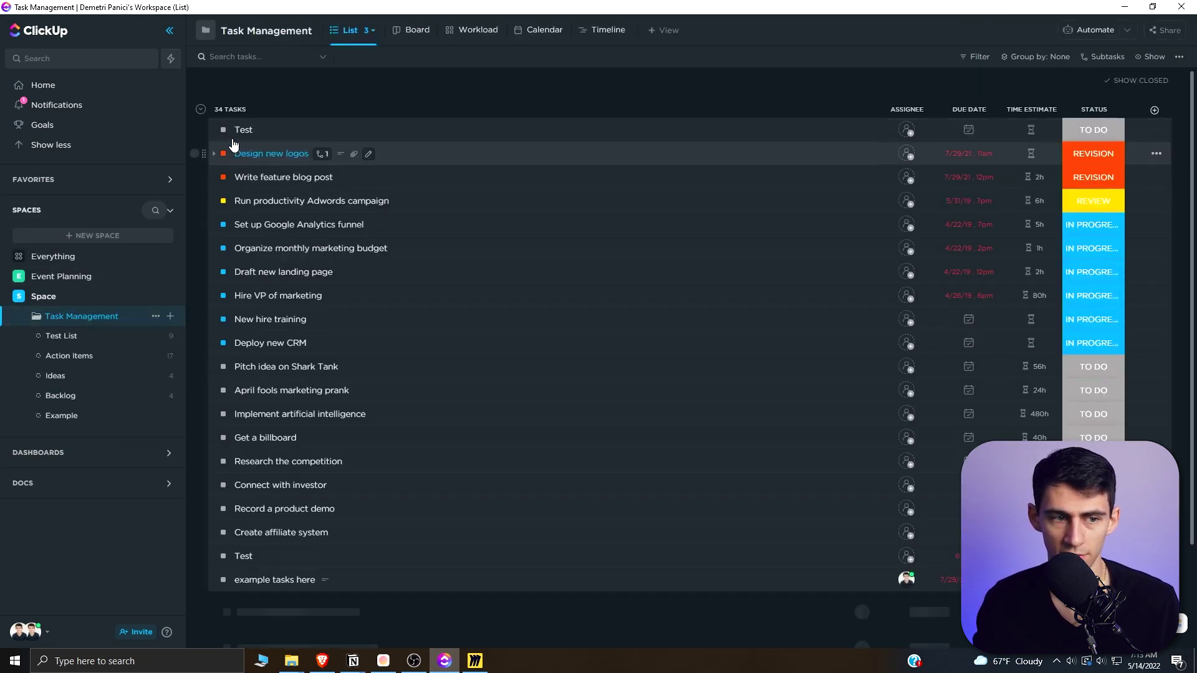
{"action": "left_click", "coordinate": [109, 124]}
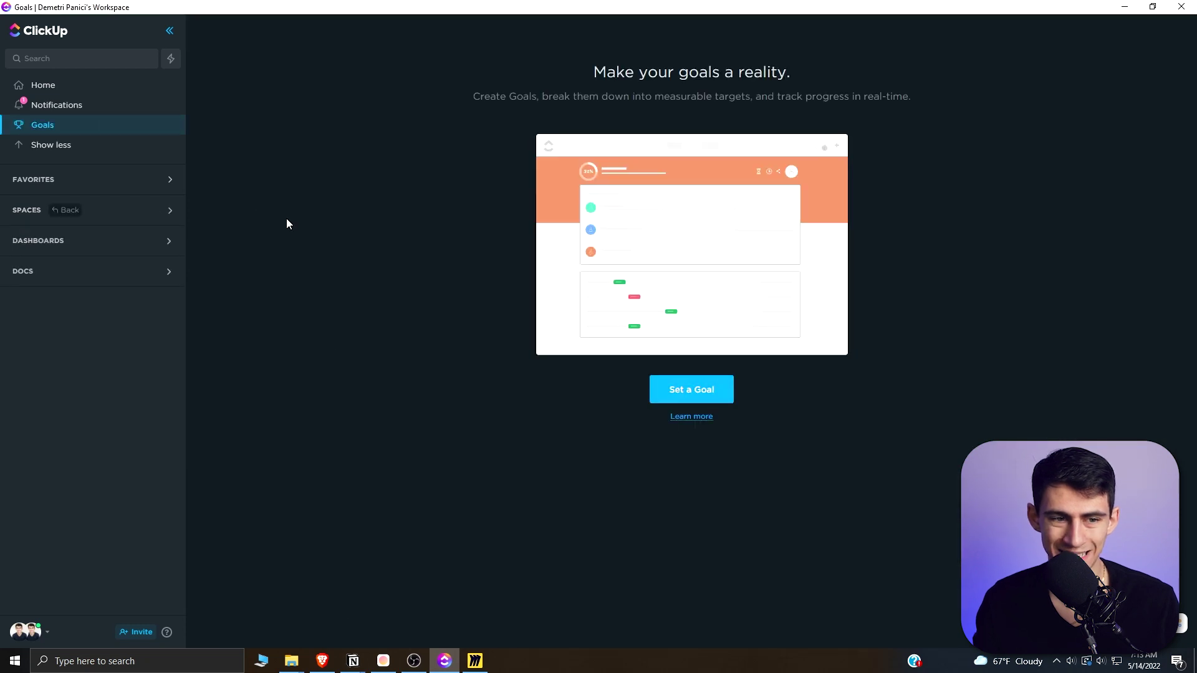
{"action": "left_click", "coordinate": [93, 210]}
{"action": "left_click", "coordinate": [62, 317]}
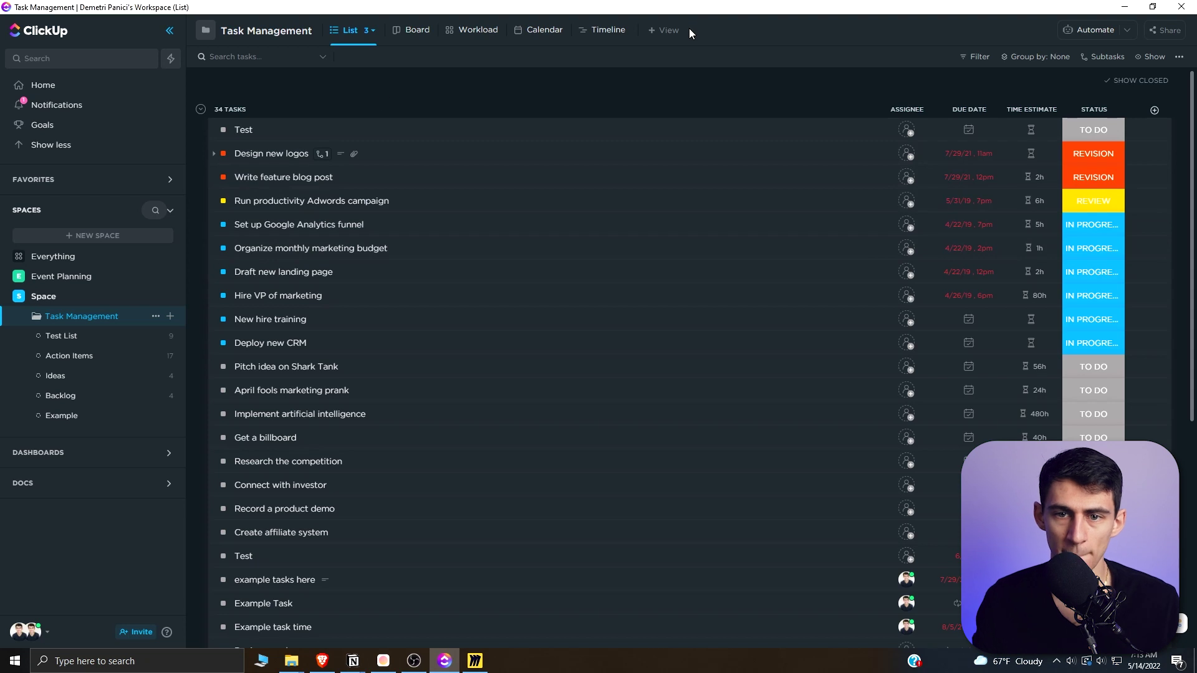
Tour the Board, Workload, Calendar and Timeline views, then list view types to add.
{"action": "left_click", "coordinate": [416, 31]}
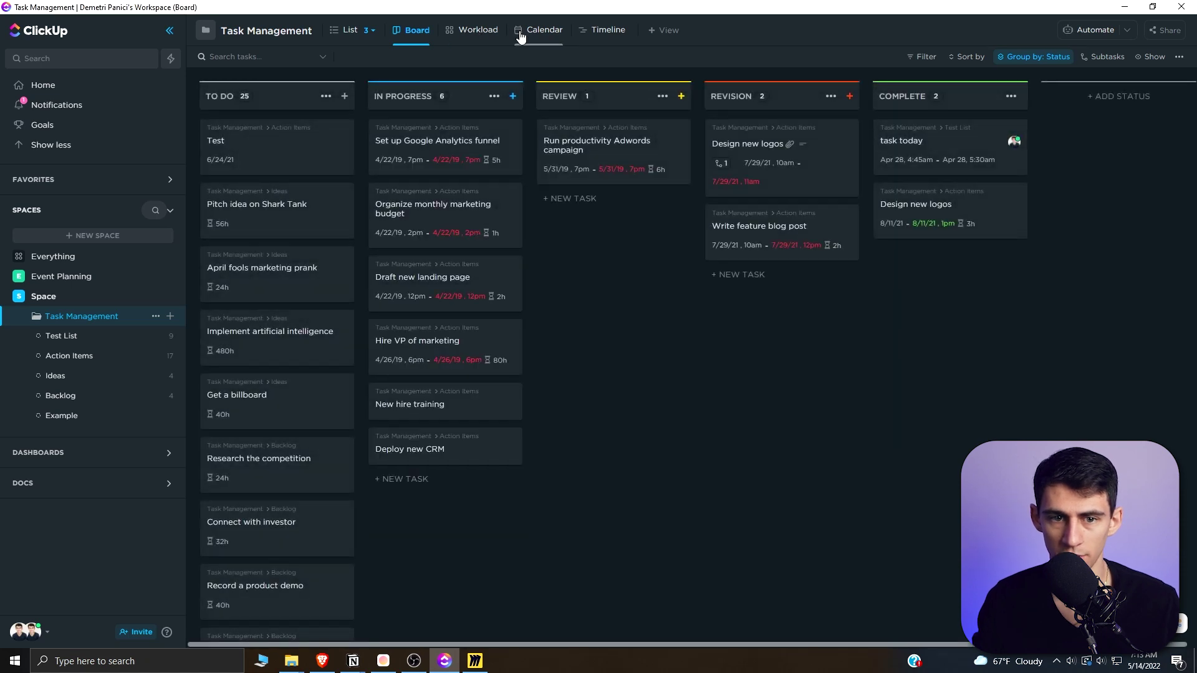
{"action": "left_click", "coordinate": [485, 41]}
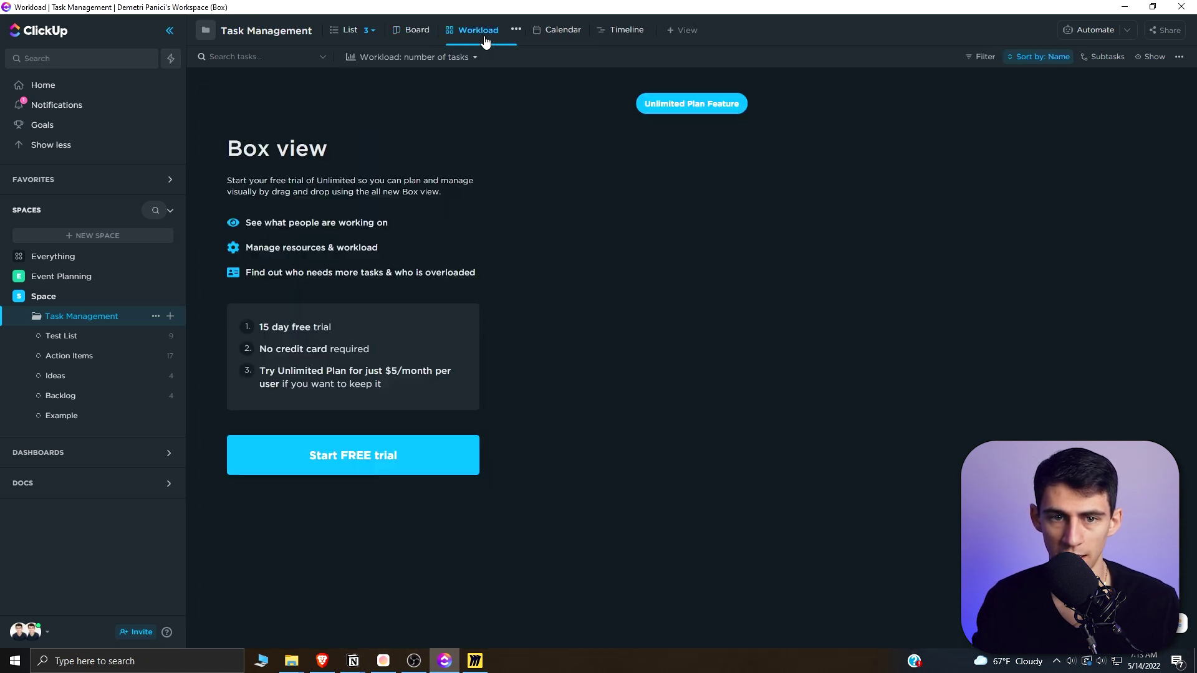
{"action": "left_click", "coordinate": [548, 36]}
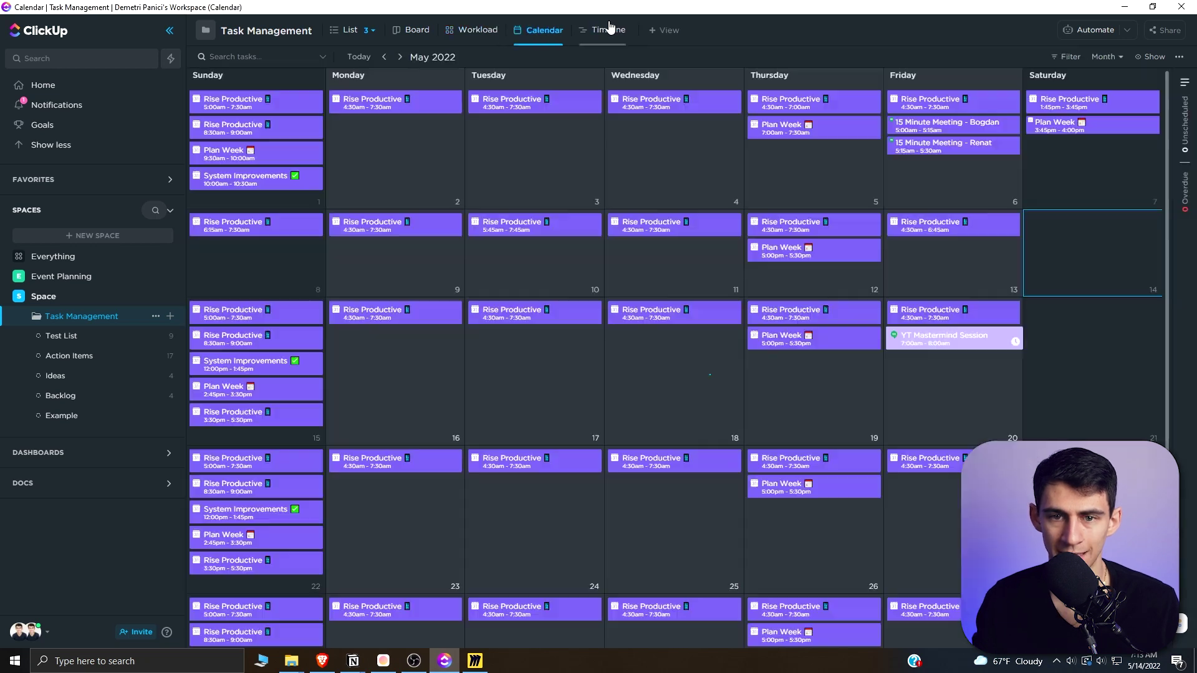
{"action": "left_click", "coordinate": [618, 33]}
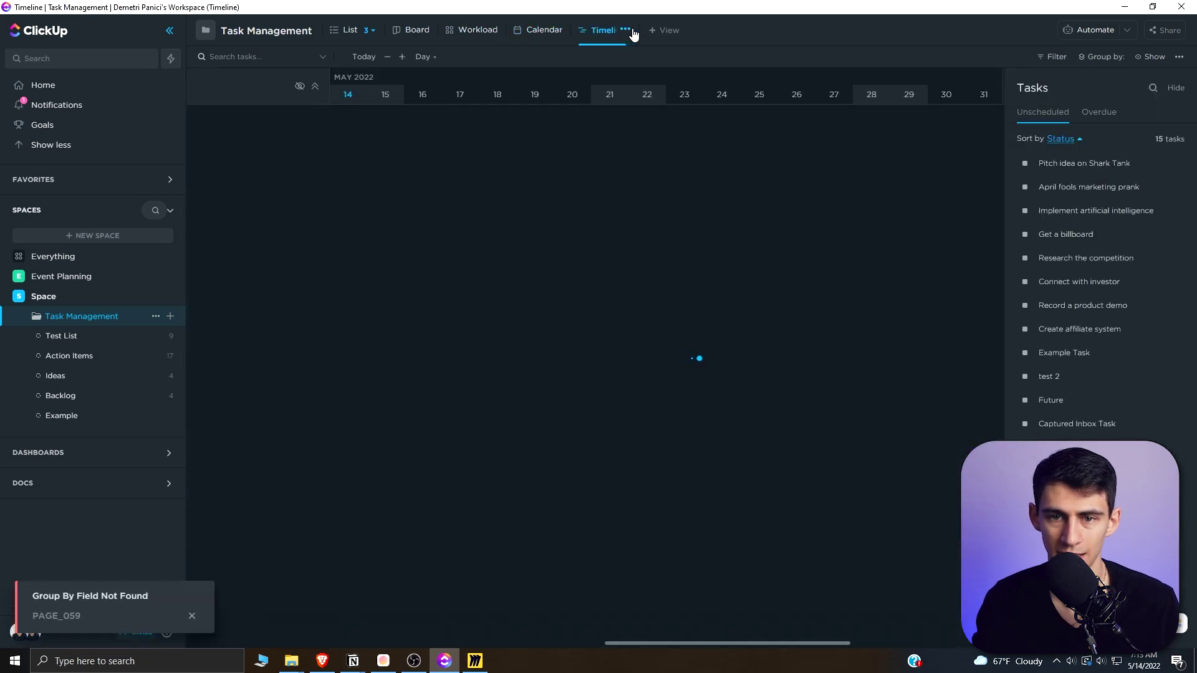
{"action": "left_click", "coordinate": [668, 32]}
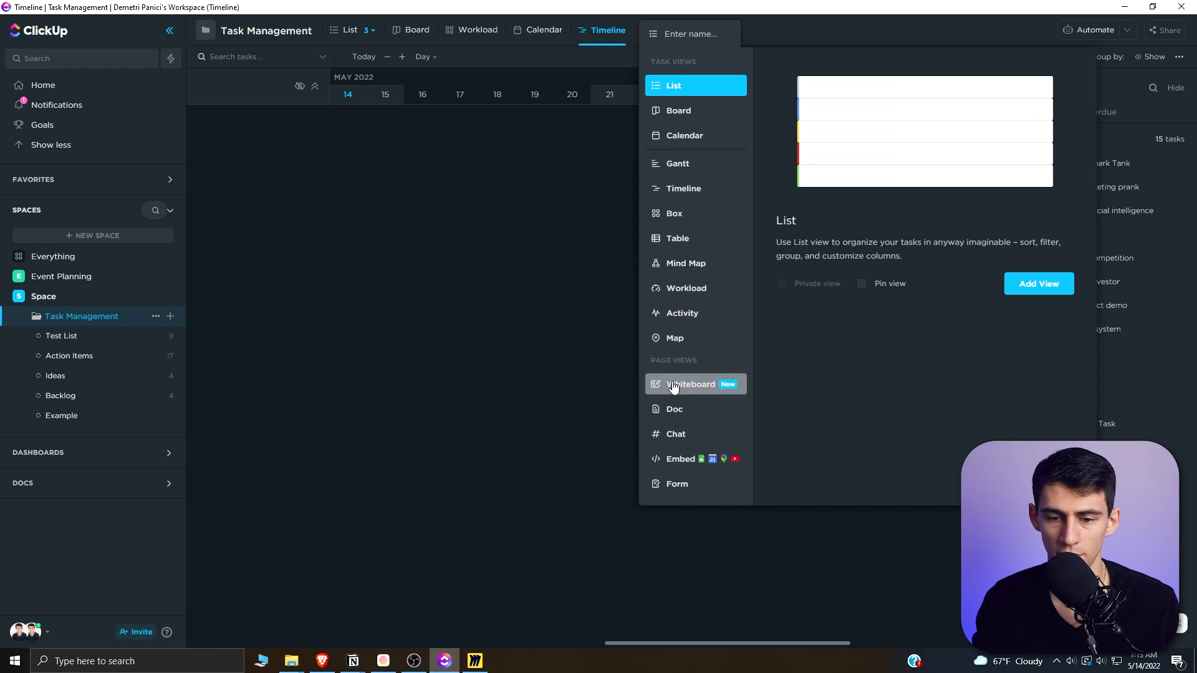
Bring up Miro's boards dashboard with Mind Map, Kanban Framework and Flowchart templates.
{"action": "left_click", "coordinate": [475, 661]}
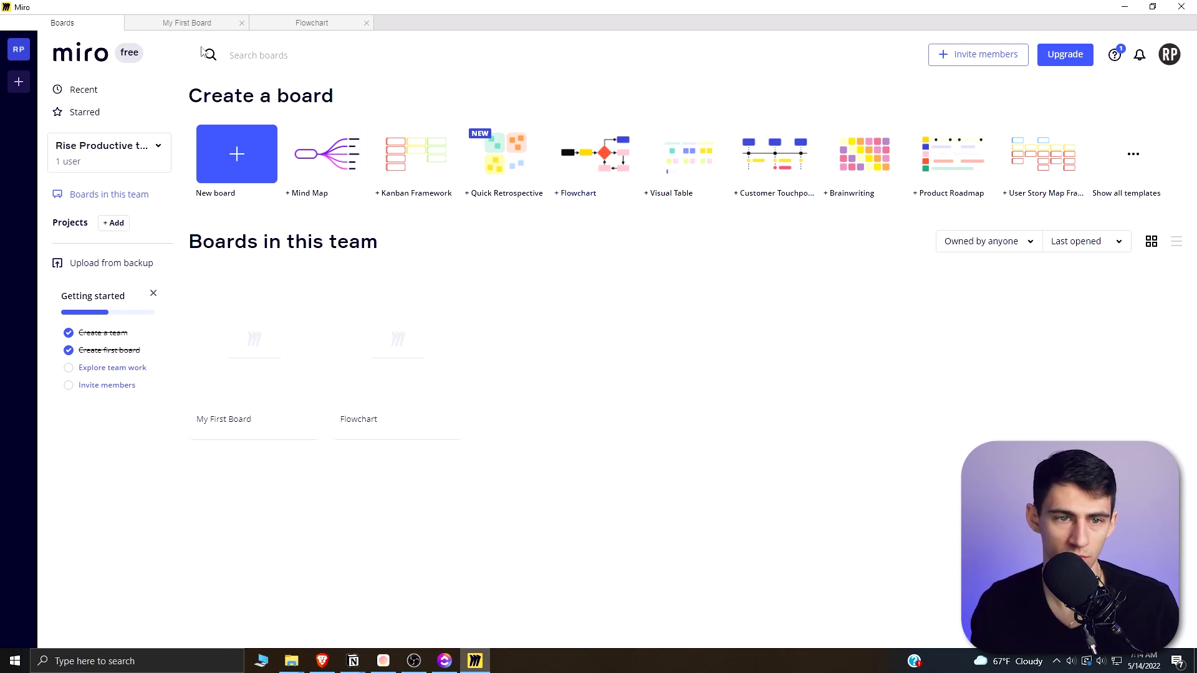
Open the Flowchart board and scroll through marketplace apps like Google Calendar, Jira Cards and Zoom.
{"action": "left_click", "coordinate": [313, 23]}
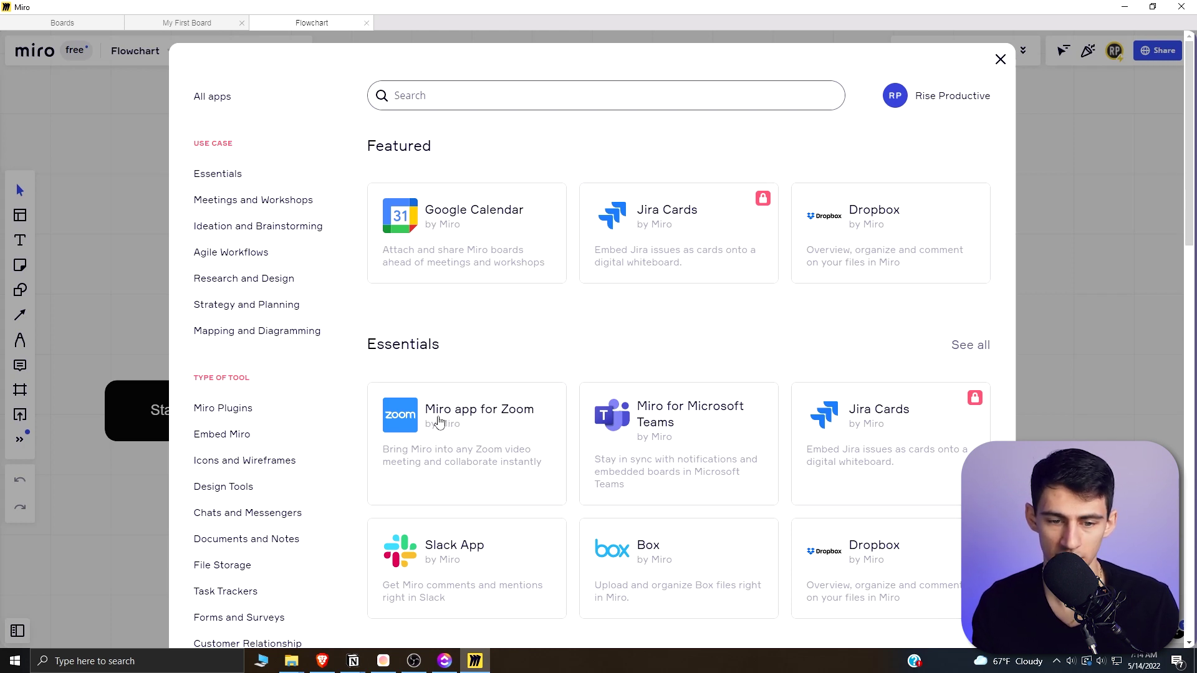
{"action": "scroll", "coordinate": [498, 429], "scroll_direction": "down", "scroll_amount": 1}
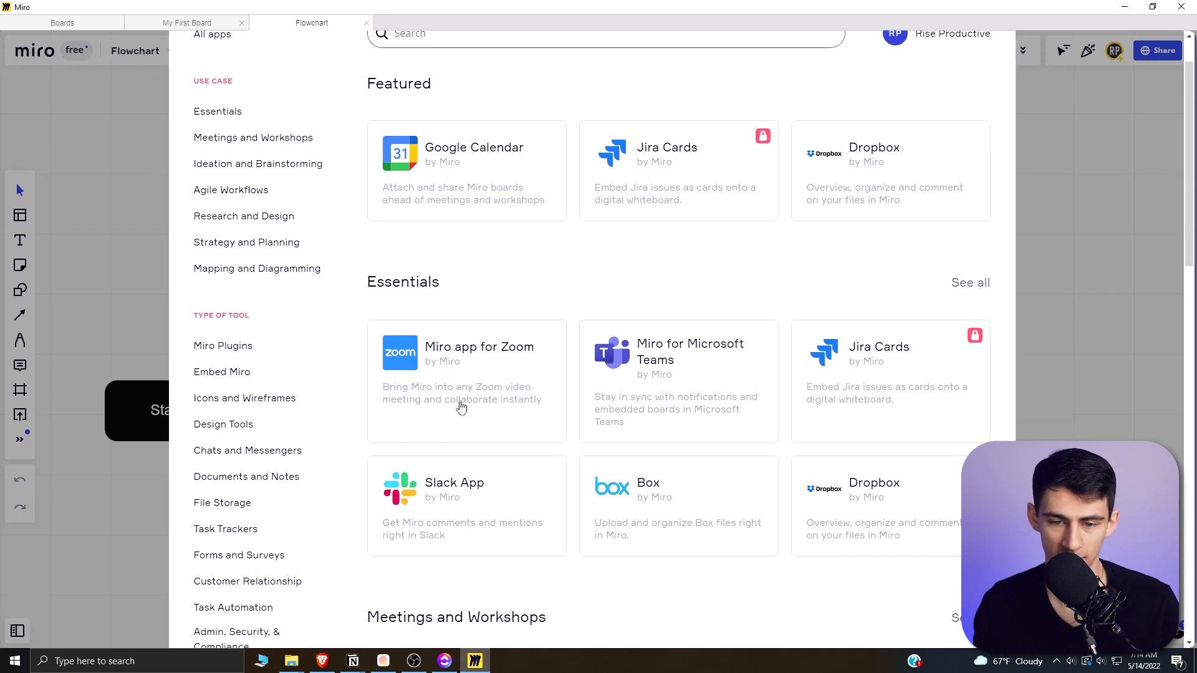
{"action": "scroll", "coordinate": [698, 369], "scroll_direction": "up", "scroll_amount": 1}
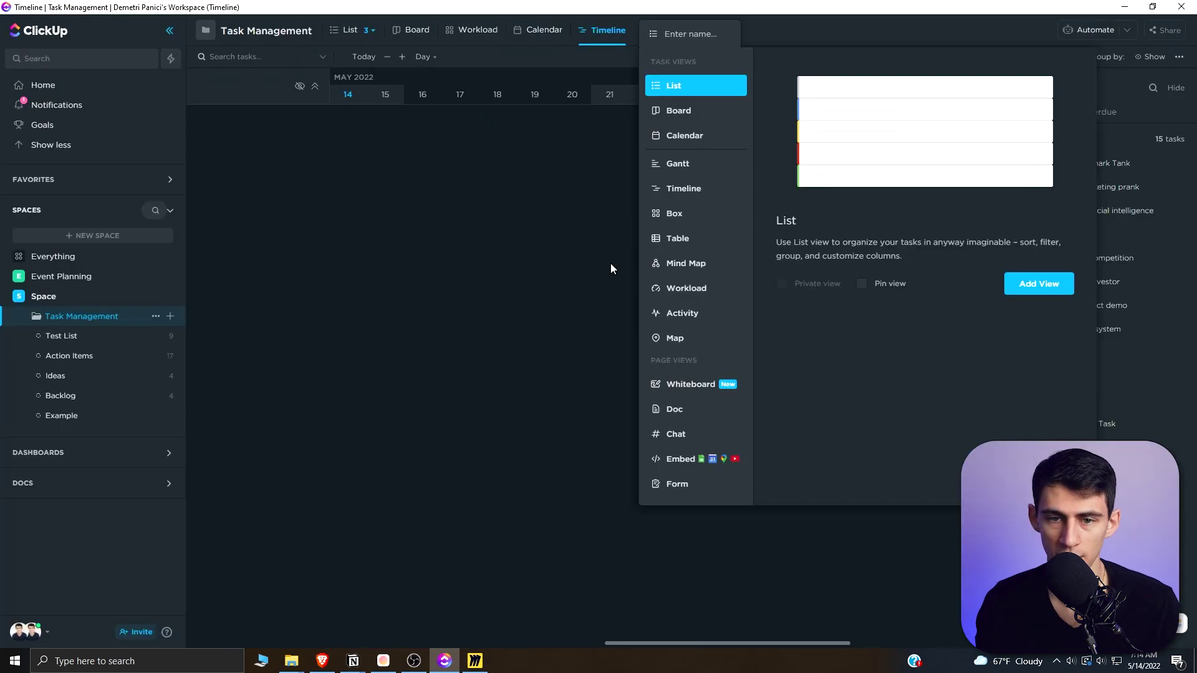
Open the Test List and move its GTD Actions view into first place.
{"action": "left_click", "coordinate": [548, 239]}
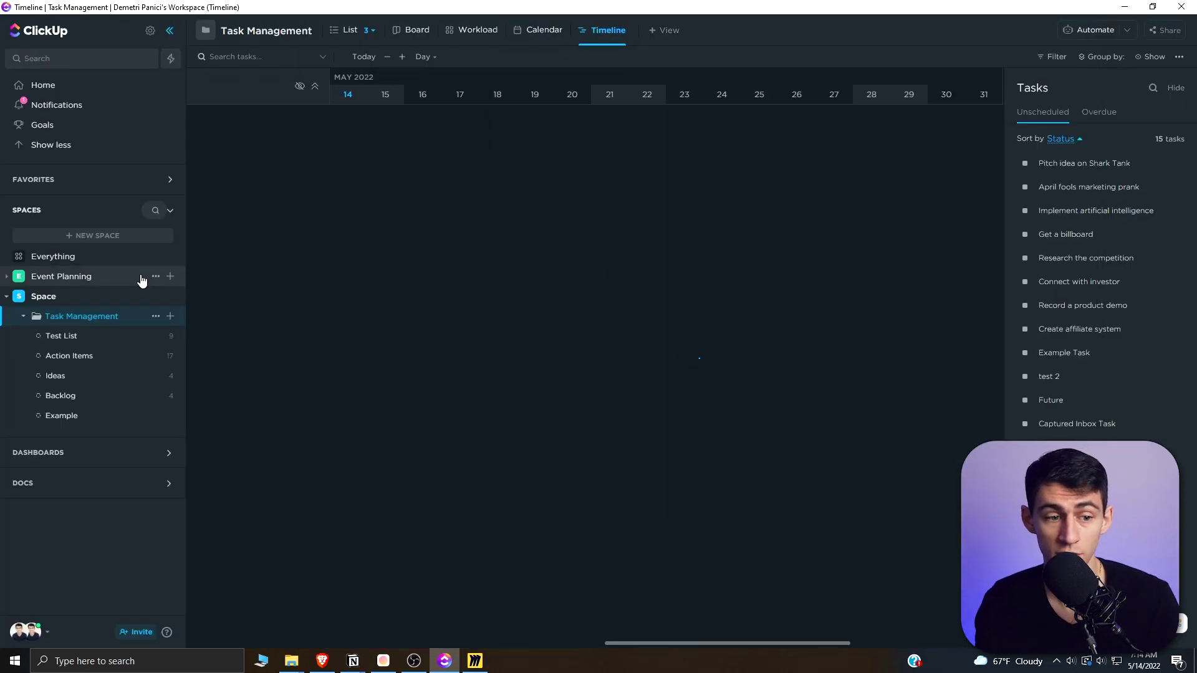
{"action": "left_click", "coordinate": [91, 335]}
{"action": "left_click_drag", "start_coordinate": [369, 39], "coordinate": [306, 39]}
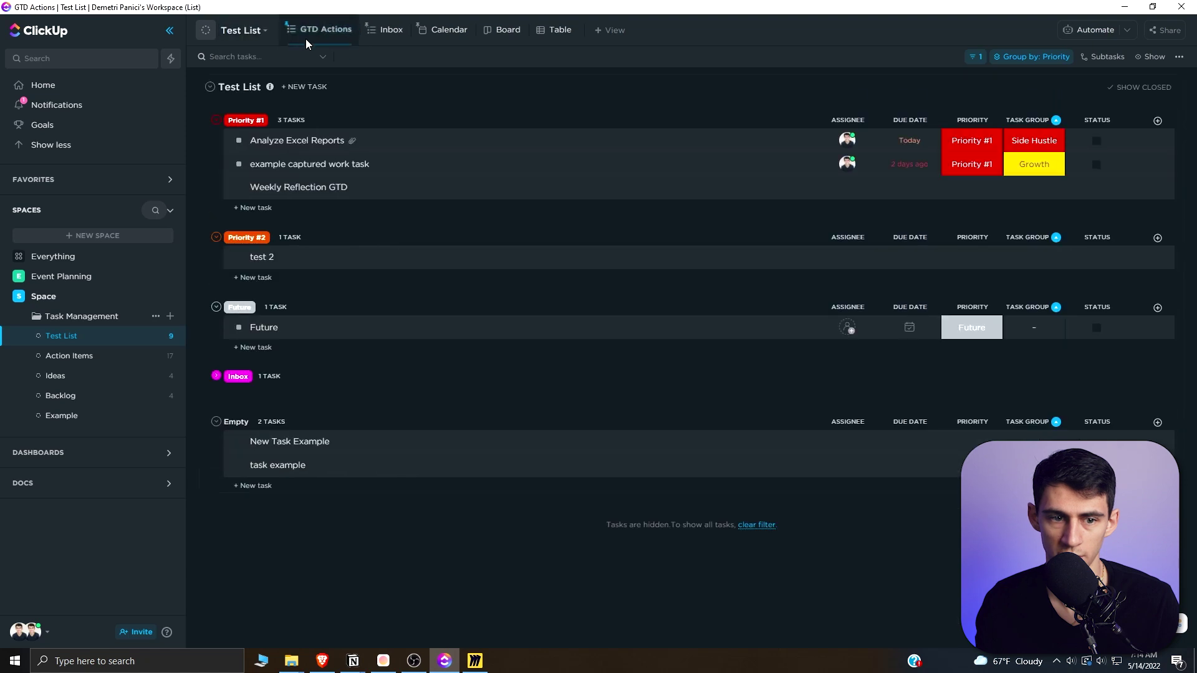
Preview the 2017 Order Data.xlsx attachment on Analyze Excel Reports, checking cell F13.
{"action": "left_click", "coordinate": [458, 140]}
{"action": "scroll", "coordinate": [387, 274], "scroll_direction": "down", "scroll_amount": 1}
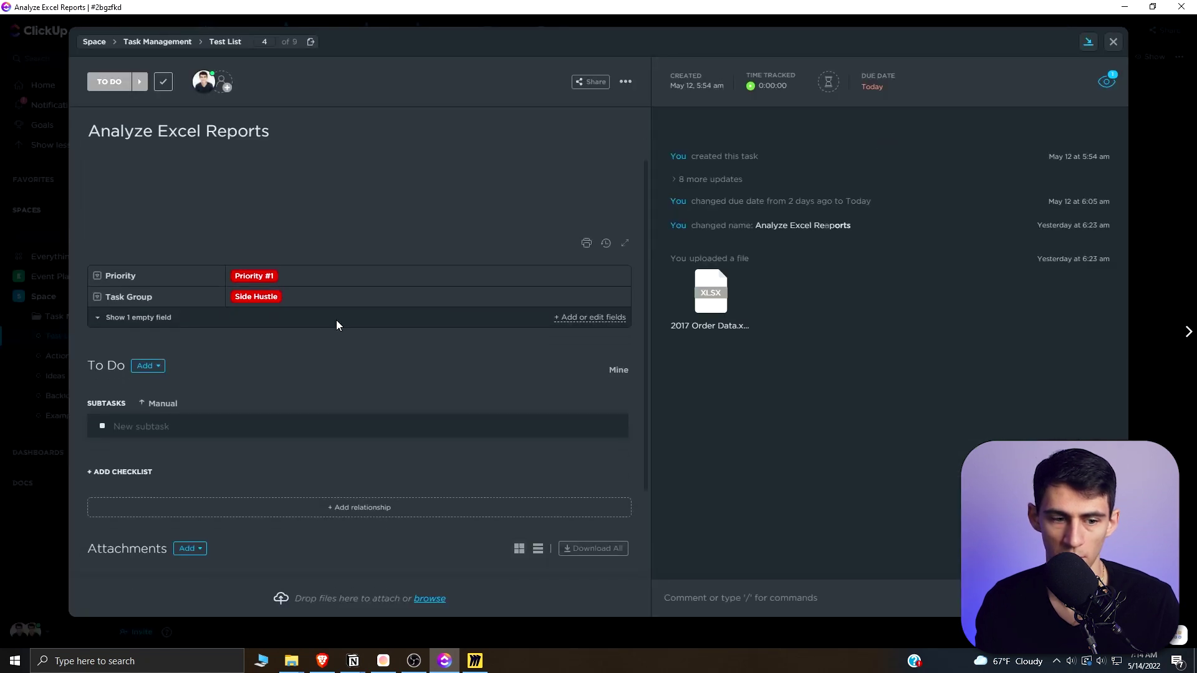
{"action": "scroll", "coordinate": [227, 480], "scroll_direction": "down", "scroll_amount": 1}
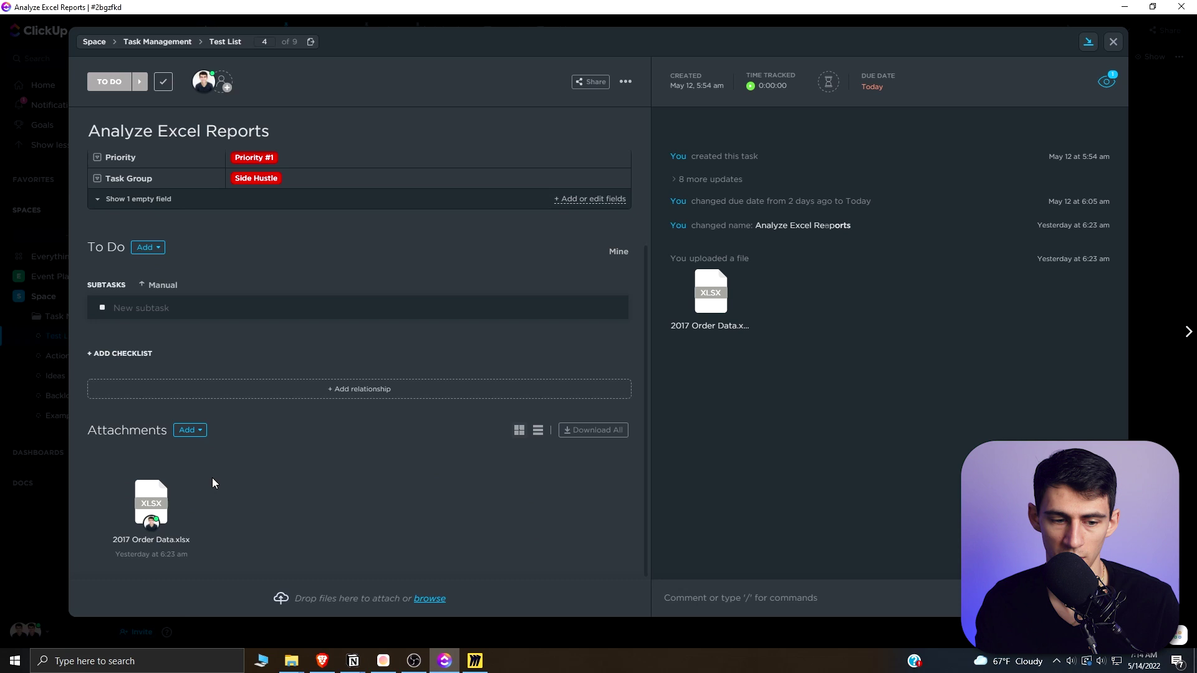
{"action": "left_click", "coordinate": [166, 489]}
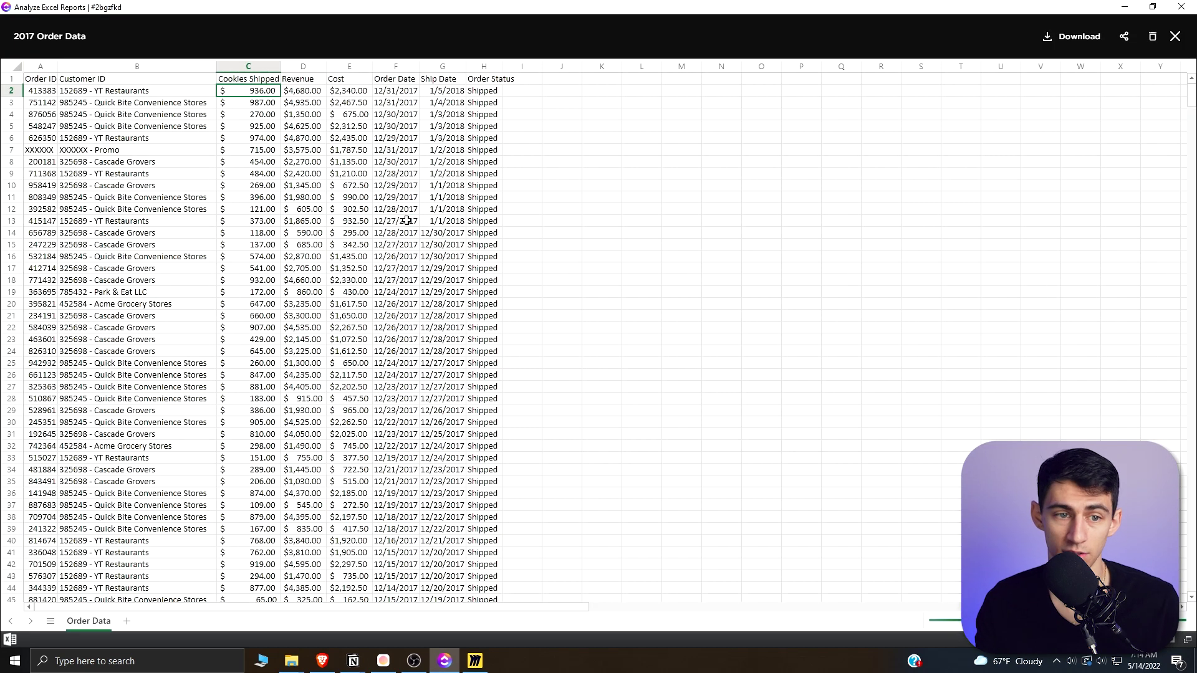
{"action": "left_click", "coordinate": [407, 221]}
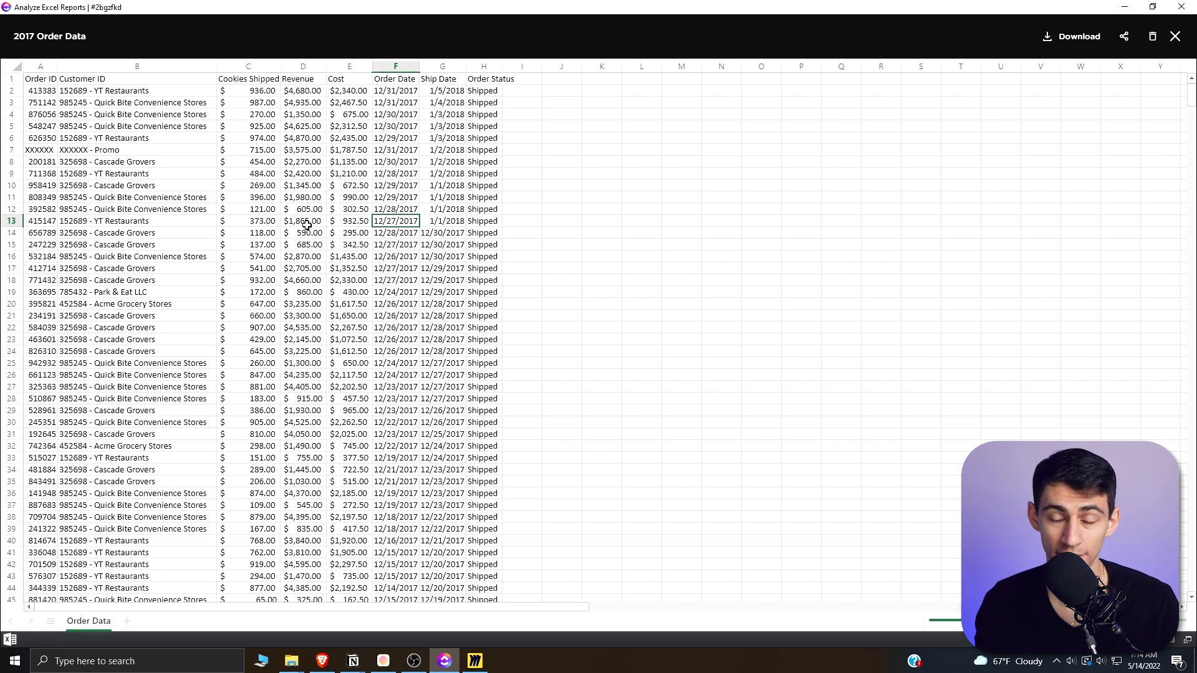
{"action": "left_click", "coordinate": [1177, 37]}
{"action": "key", "text": "Escape"}
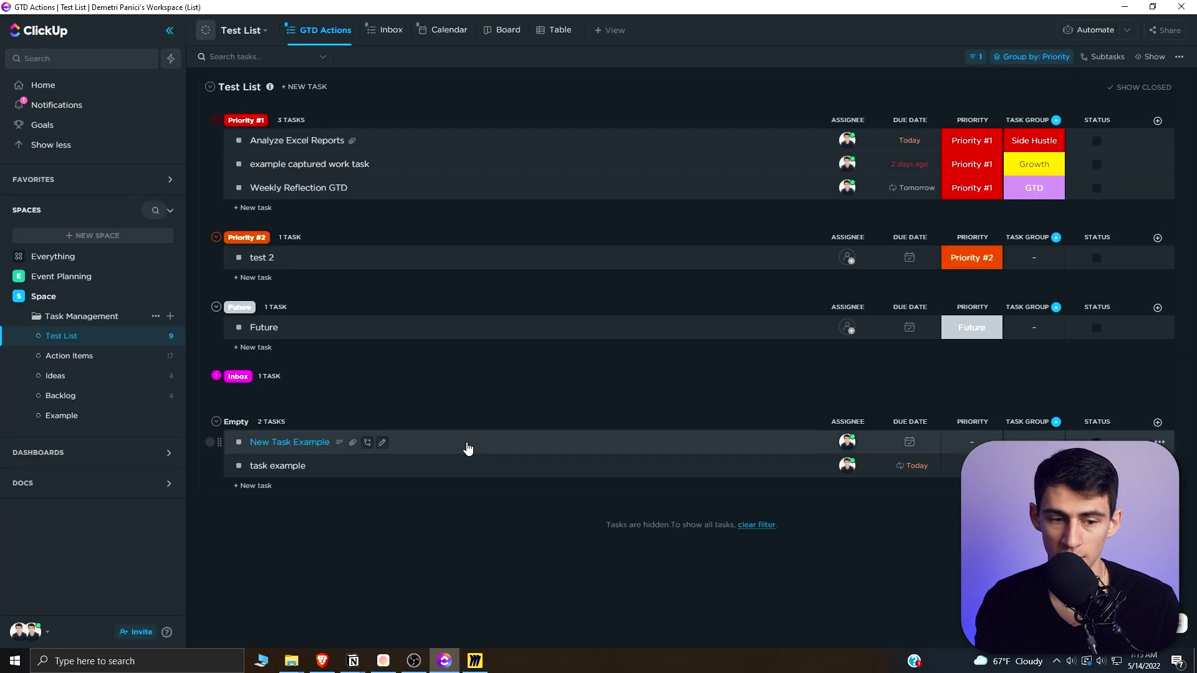
Open New Task Example, select all of its description text, then close the task.
{"action": "left_click", "coordinate": [284, 443]}
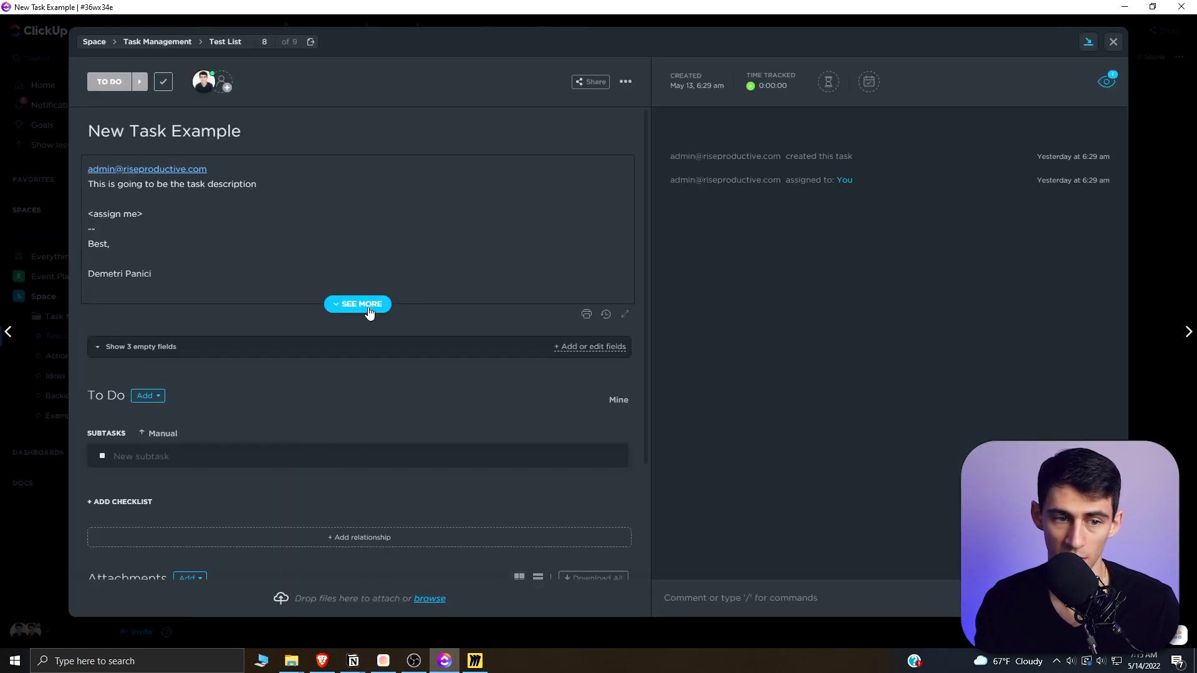
{"action": "left_click", "coordinate": [254, 183]}
{"action": "key", "text": "ctrl+a"}
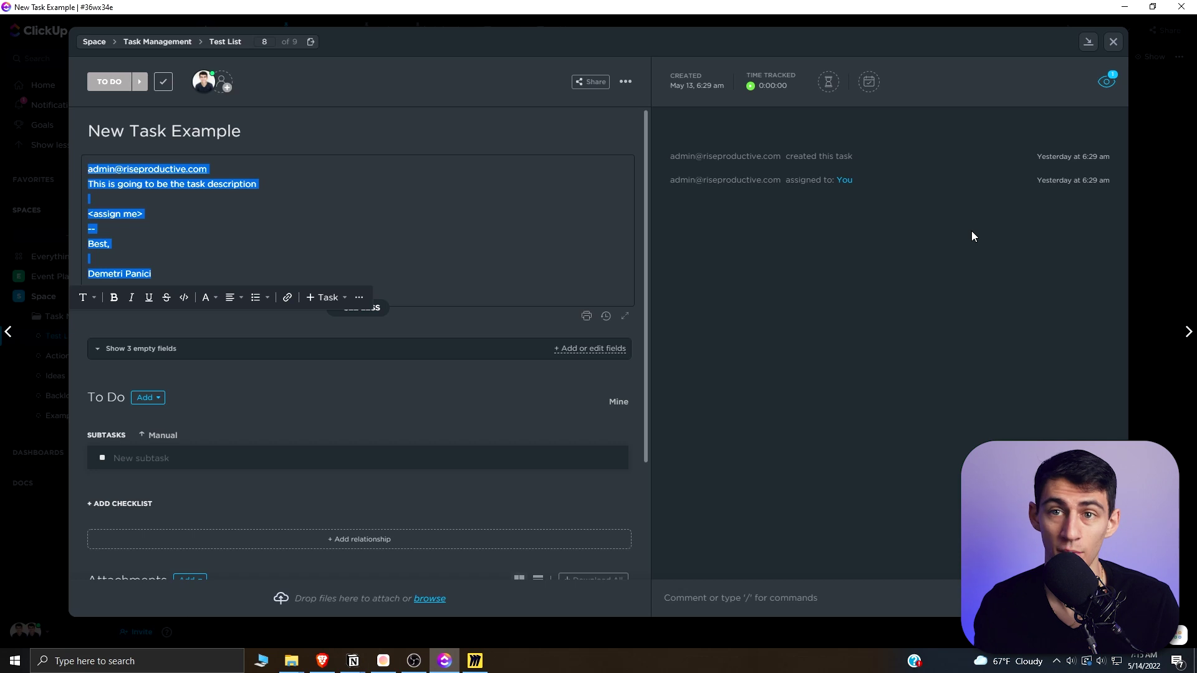
{"action": "left_click", "coordinate": [1140, 117]}
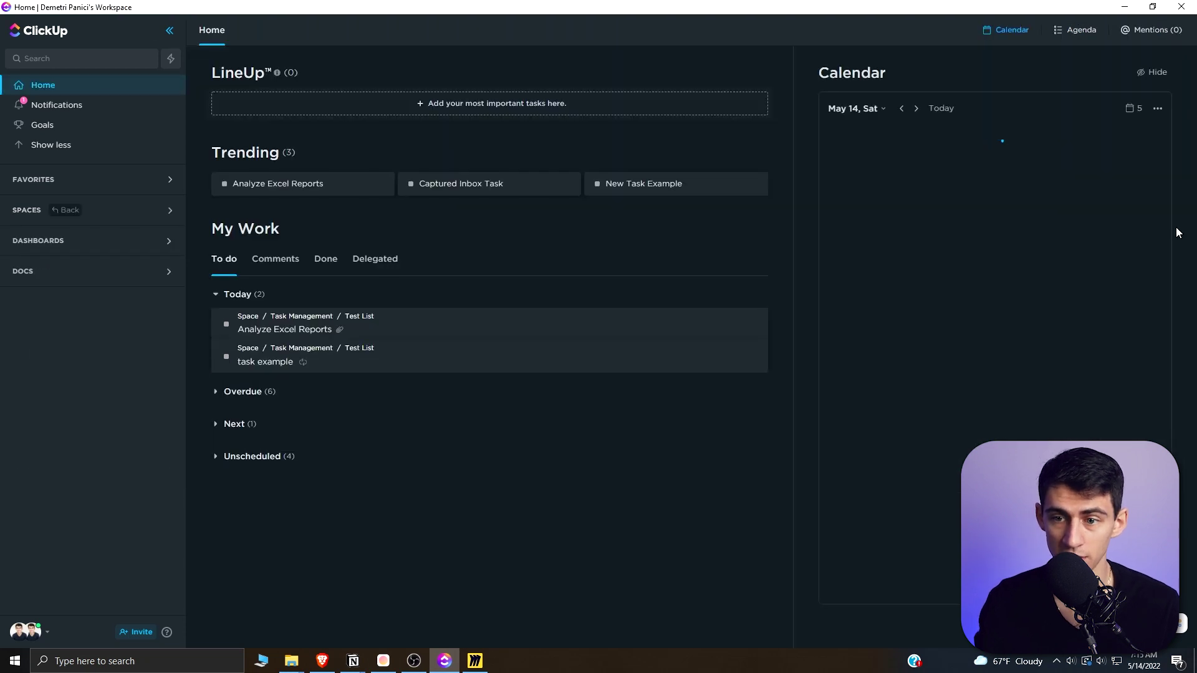
{"action": "left_click", "coordinate": [1129, 109]}
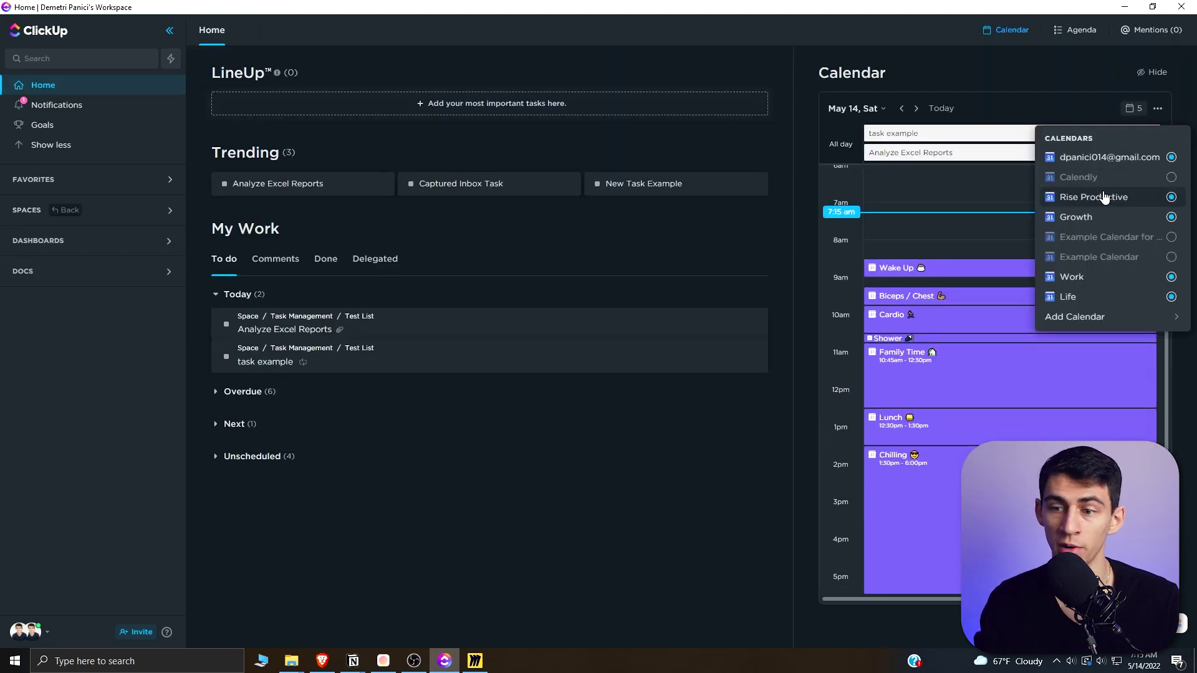
{"action": "left_click", "coordinate": [949, 243]}
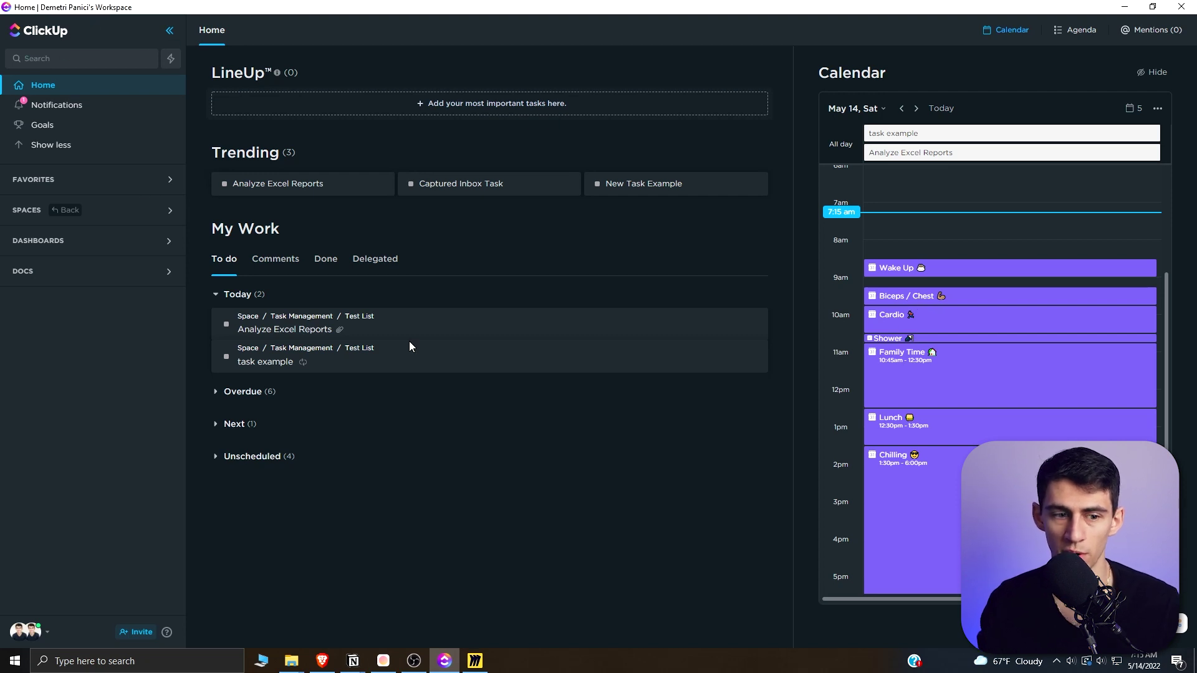
{"action": "left_click", "coordinate": [97, 206]}
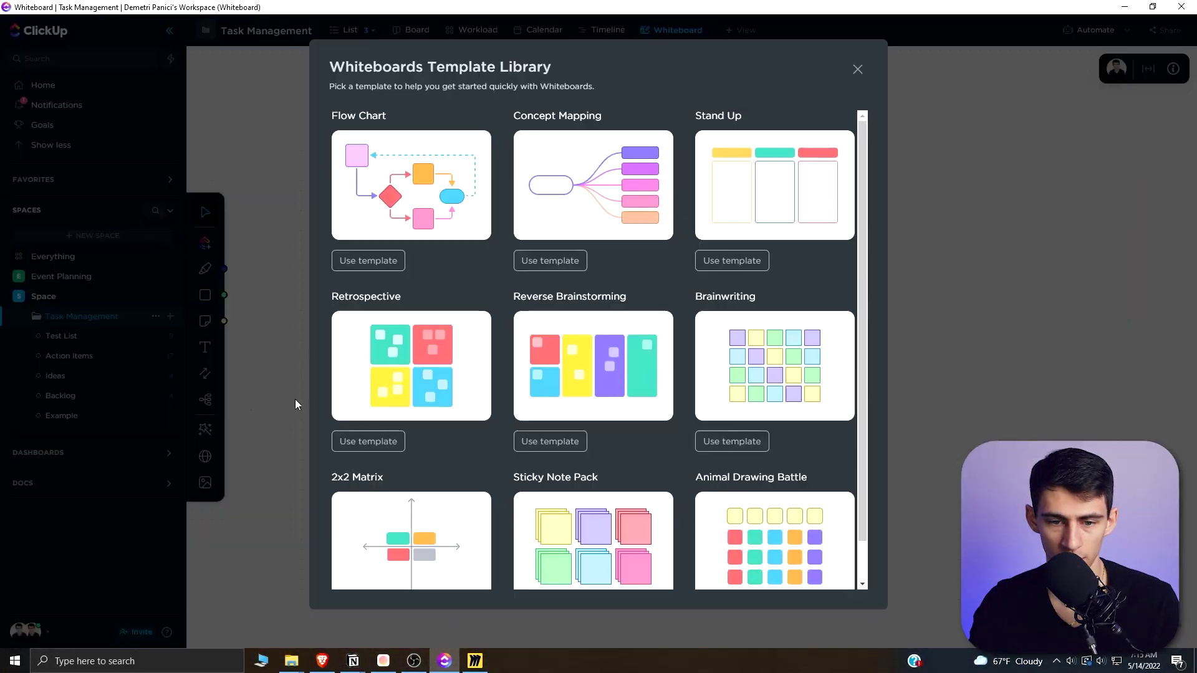
Insert the Concept Mapping template on the whiteboard and select its yellow sub-concept box.
{"action": "scroll", "coordinate": [590, 412], "scroll_direction": "down", "scroll_amount": 1}
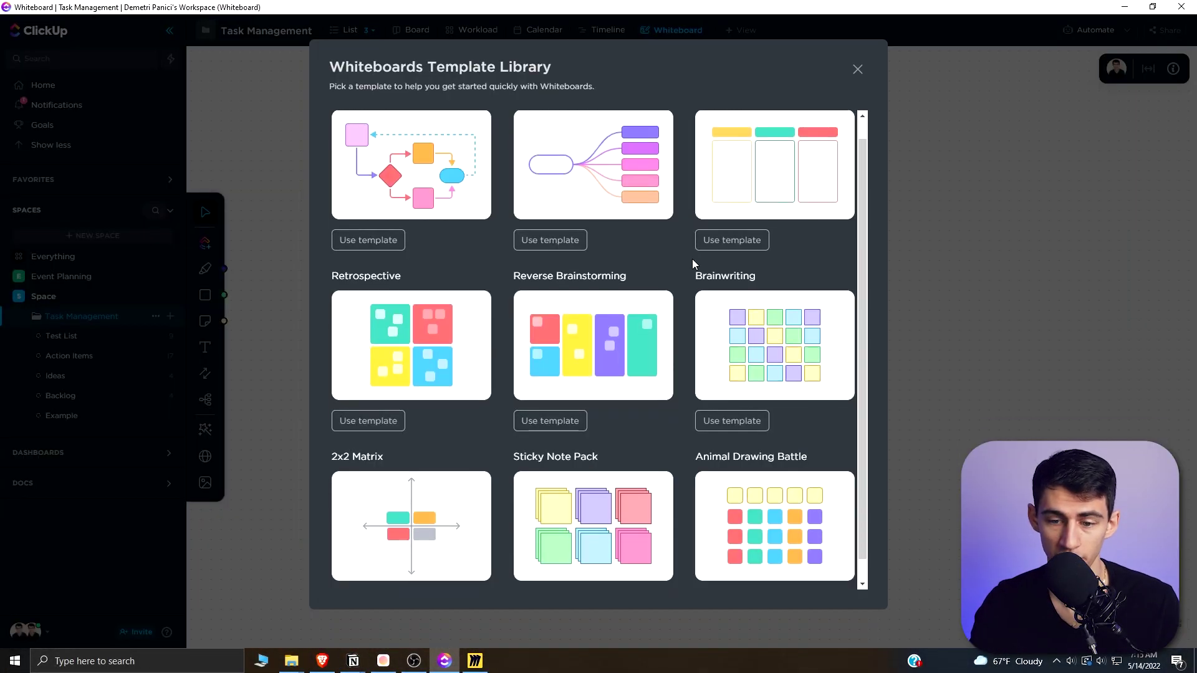
{"action": "scroll", "coordinate": [720, 475], "scroll_direction": "up", "scroll_amount": 1}
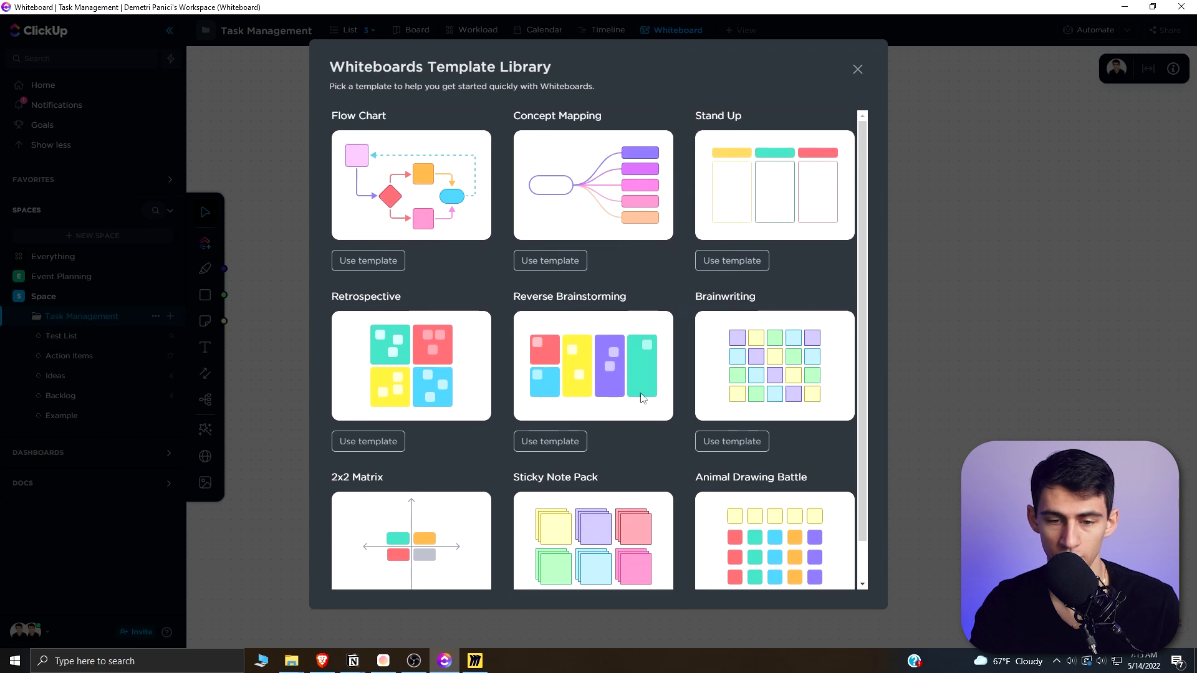
{"action": "left_click", "coordinate": [533, 179]}
{"action": "left_click", "coordinate": [713, 272]}
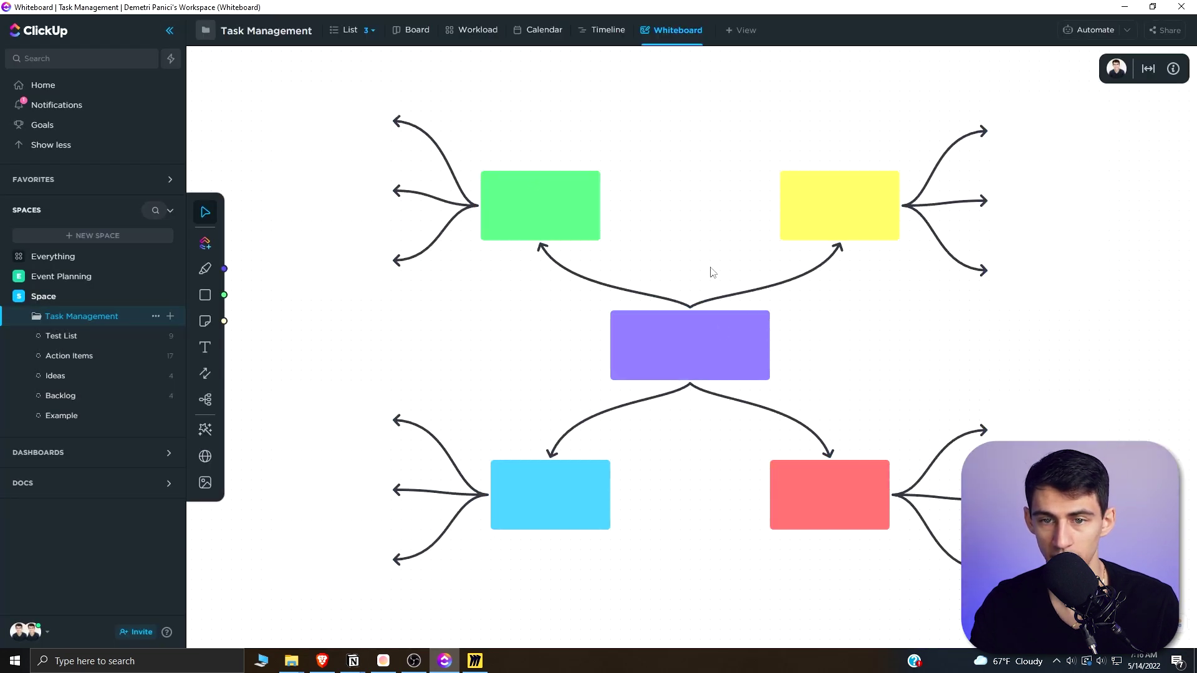
{"action": "left_click", "coordinate": [818, 207]}
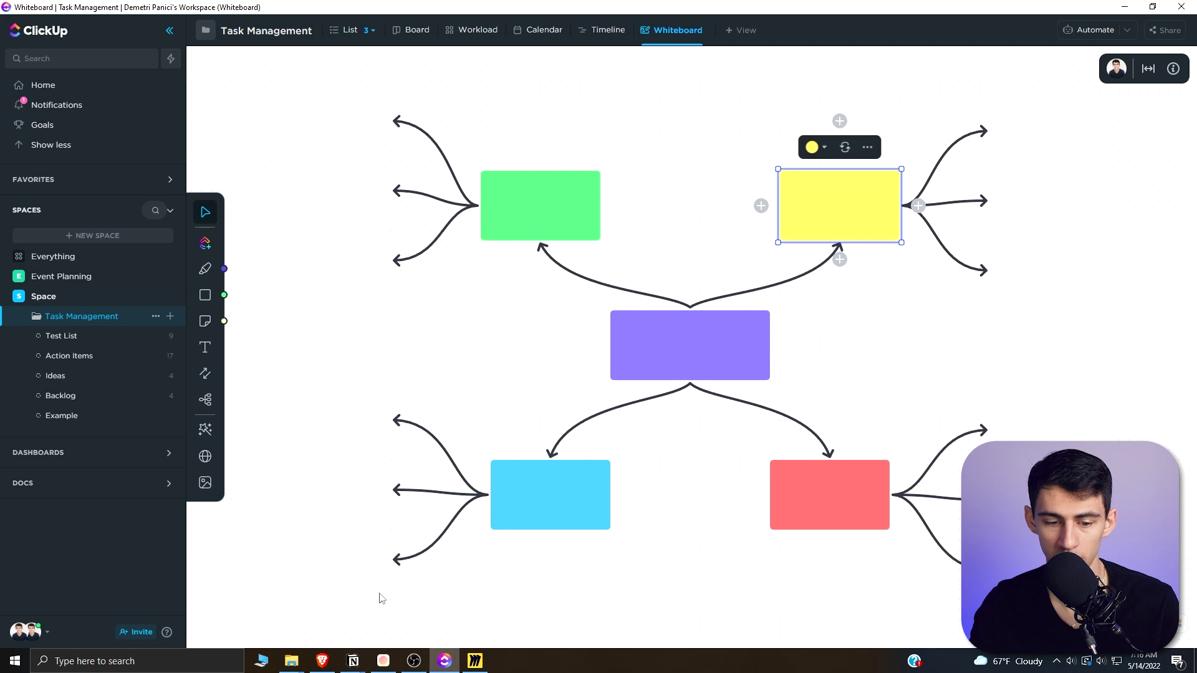
{"action": "left_click", "coordinate": [482, 664]}
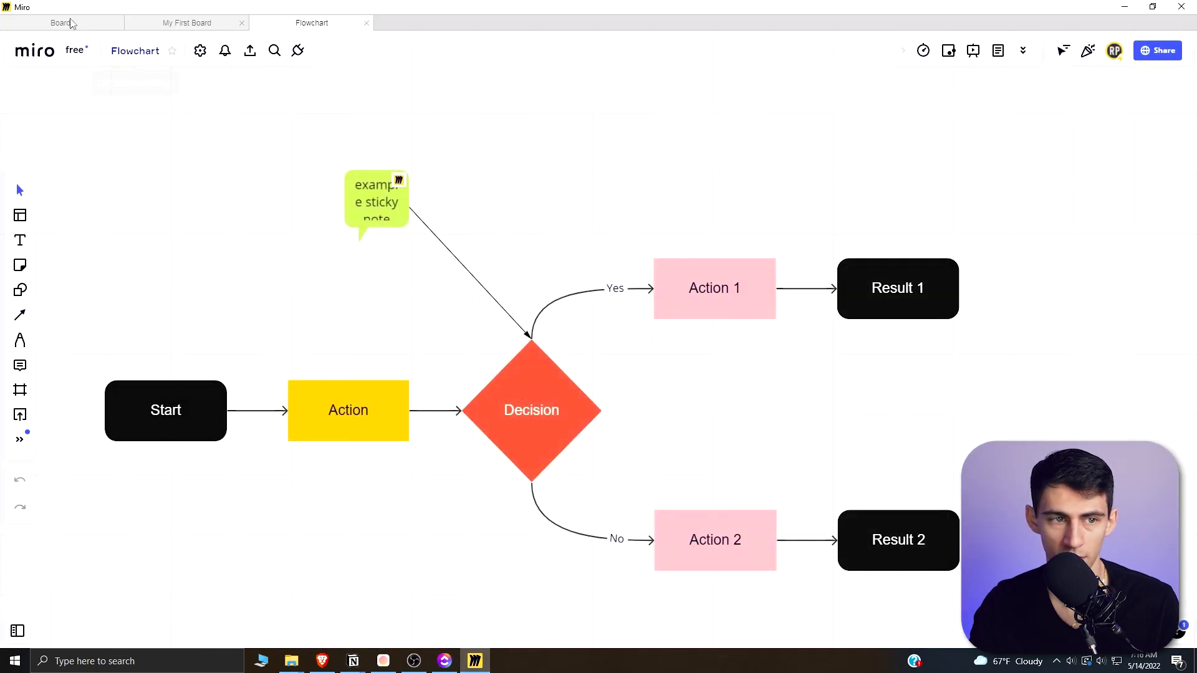
Create a new shared Miro board from the Mind Map template.
{"action": "left_click", "coordinate": [73, 23]}
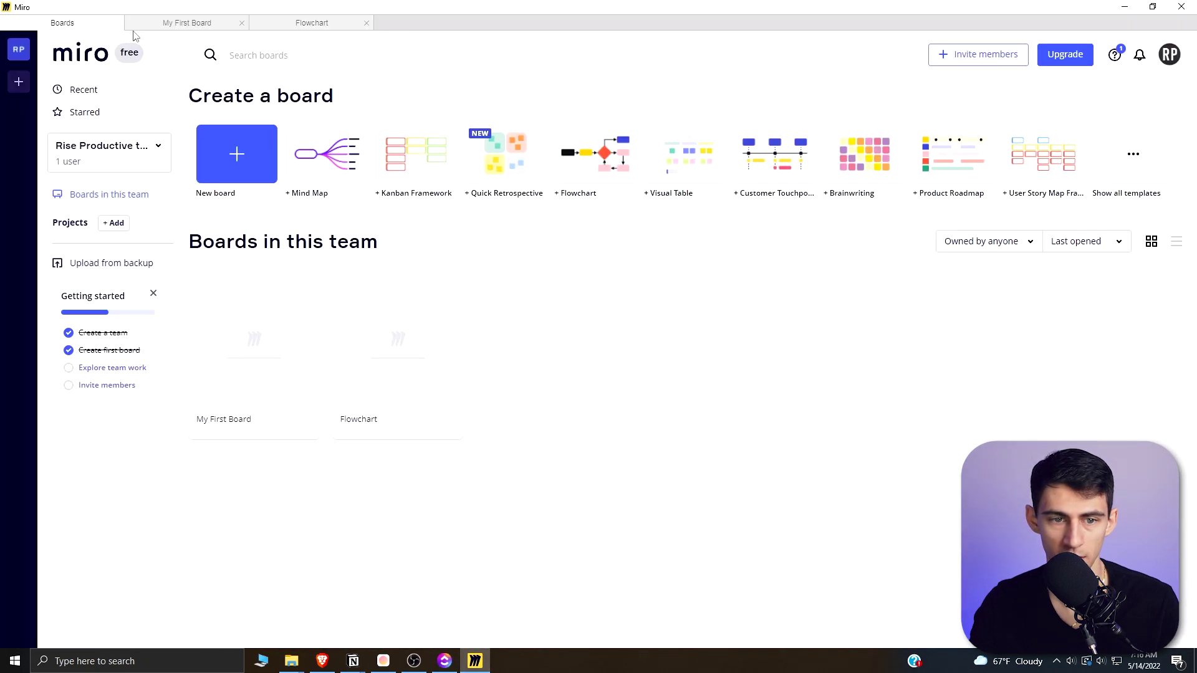
{"action": "left_click", "coordinate": [318, 148]}
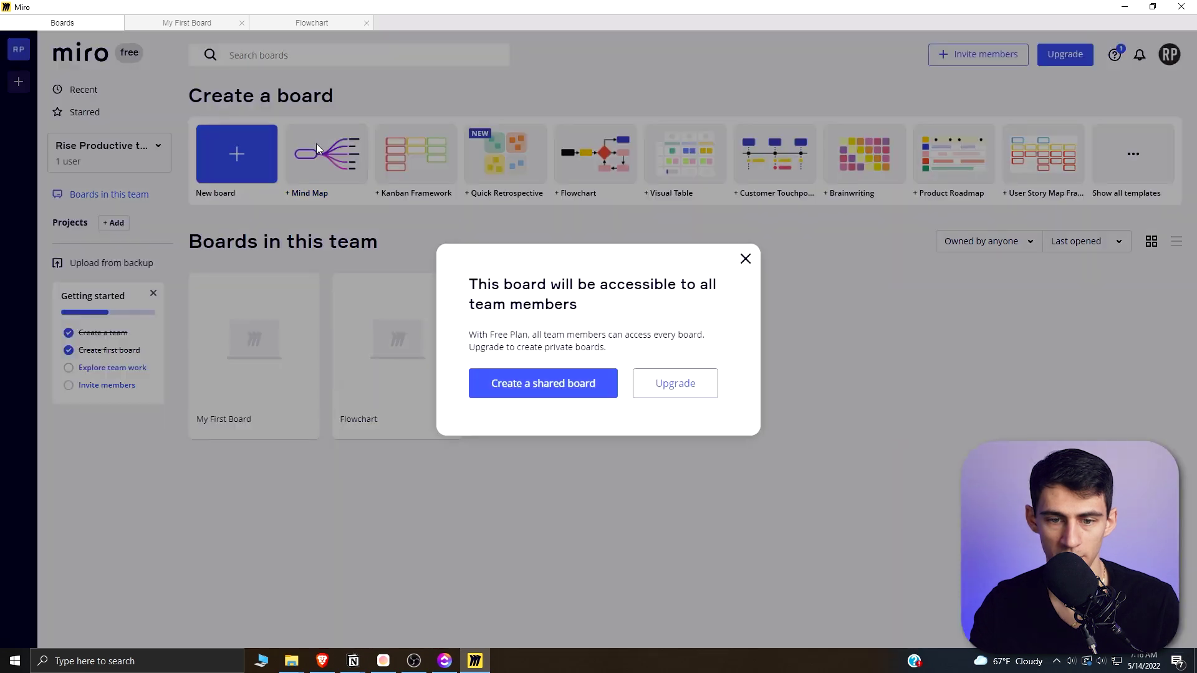
{"action": "left_click", "coordinate": [541, 384]}
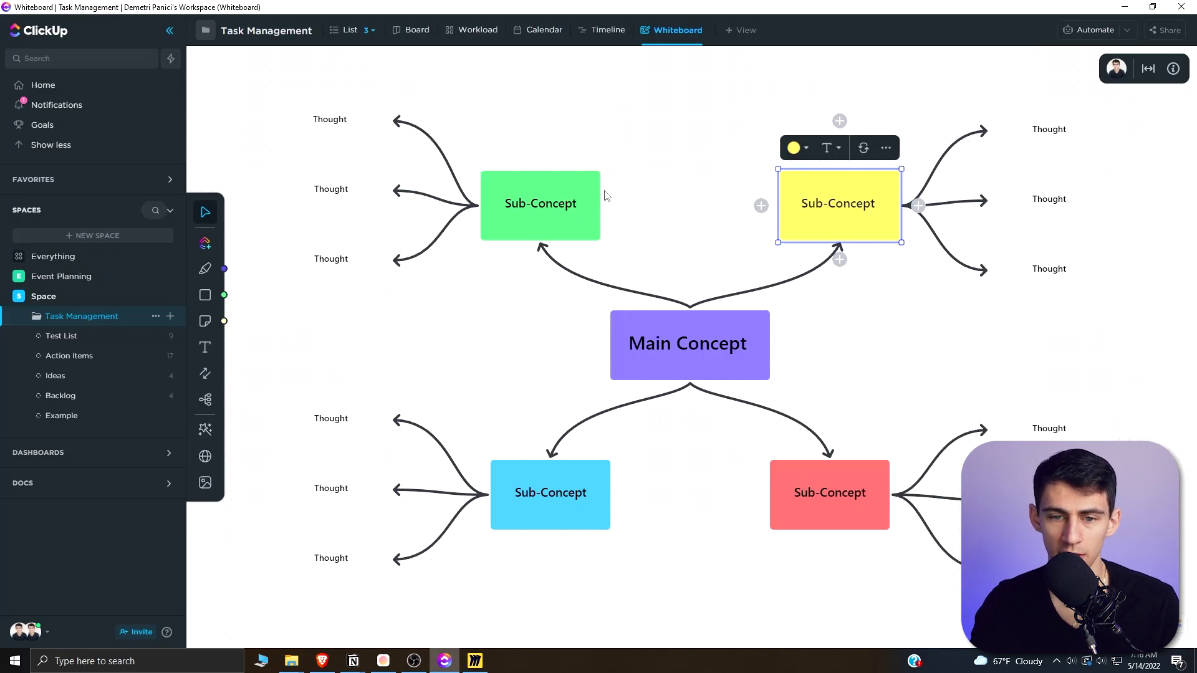
{"action": "left_click", "coordinate": [605, 196]}
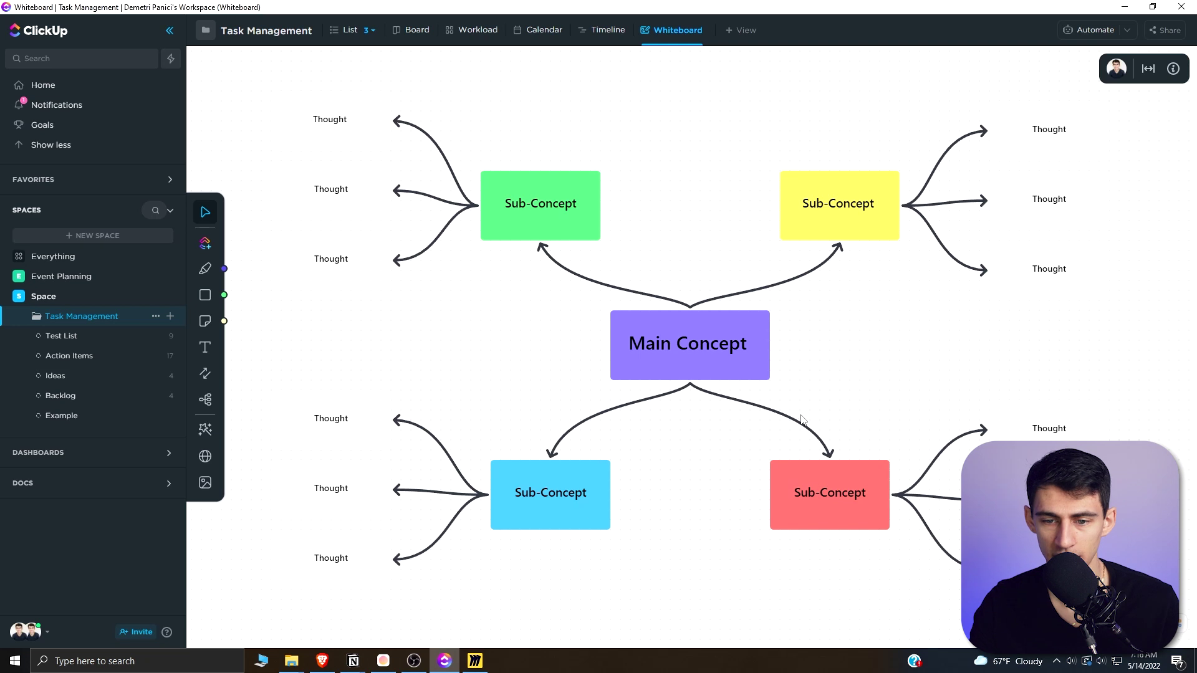
{"action": "scroll", "coordinate": [801, 418], "scroll_direction": "down", "scroll_amount": 3}
{"action": "mouse_move", "coordinate": [856, 383]}
{"action": "left_mouse_down"}
{"action": "mouse_move", "coordinate": [788, 395]}
{"action": "mouse_move", "coordinate": [849, 400]}
{"action": "left_mouse_up"}
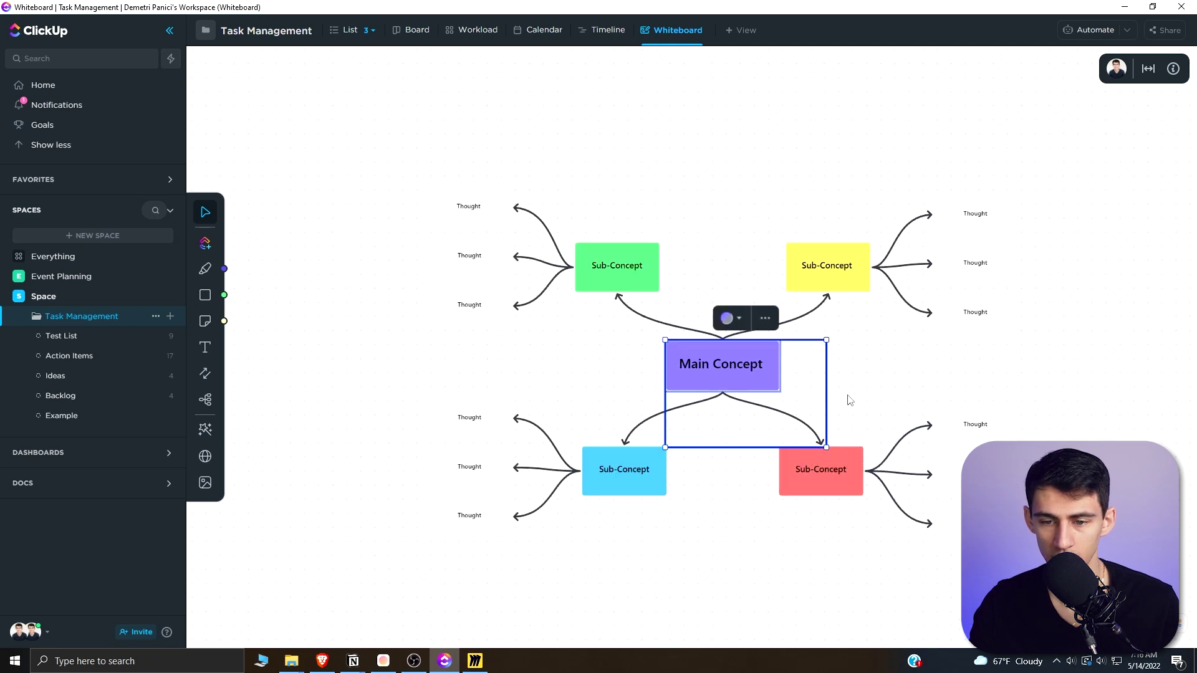
{"action": "left_click", "coordinate": [870, 386]}
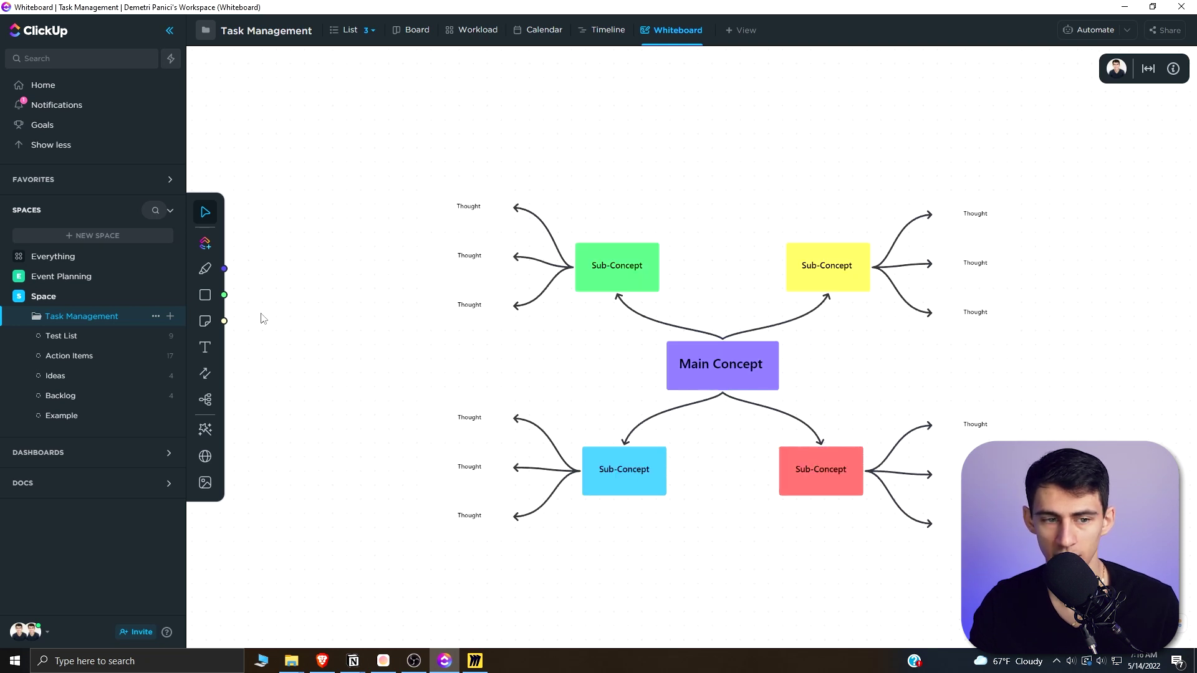
{"action": "left_click", "coordinate": [206, 214]}
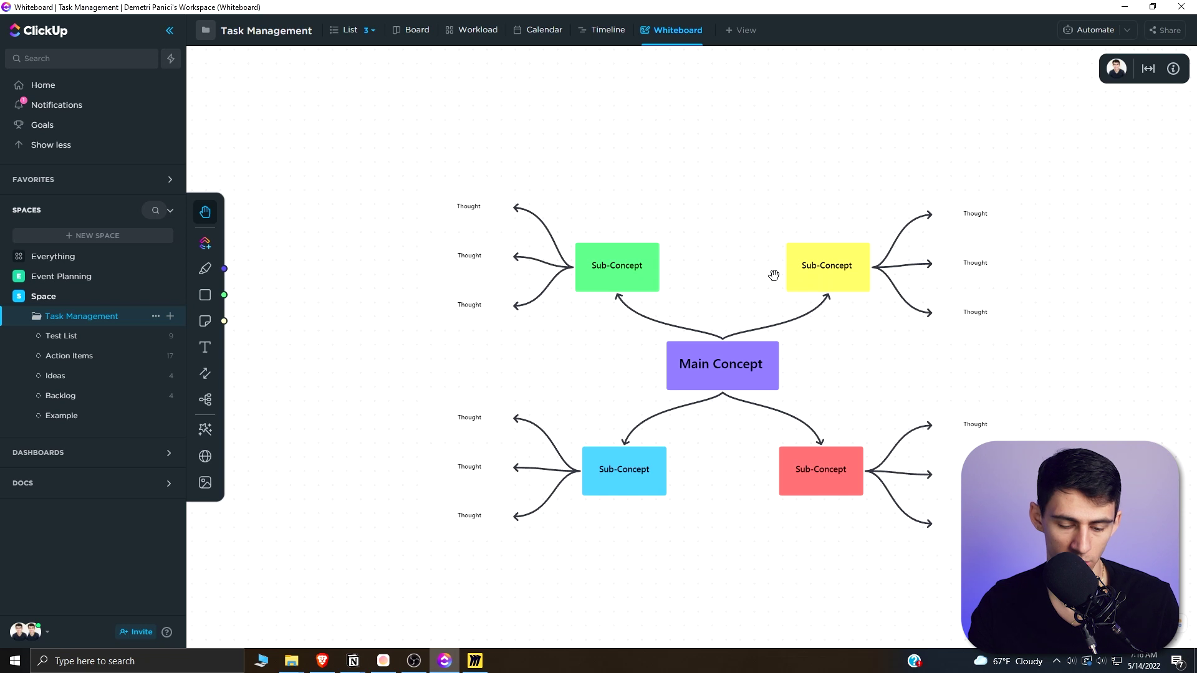
Add New Task Example as a task card placed above the Main Concept.
{"action": "key", "text": "v"}
{"action": "key", "text": "shift+t"}
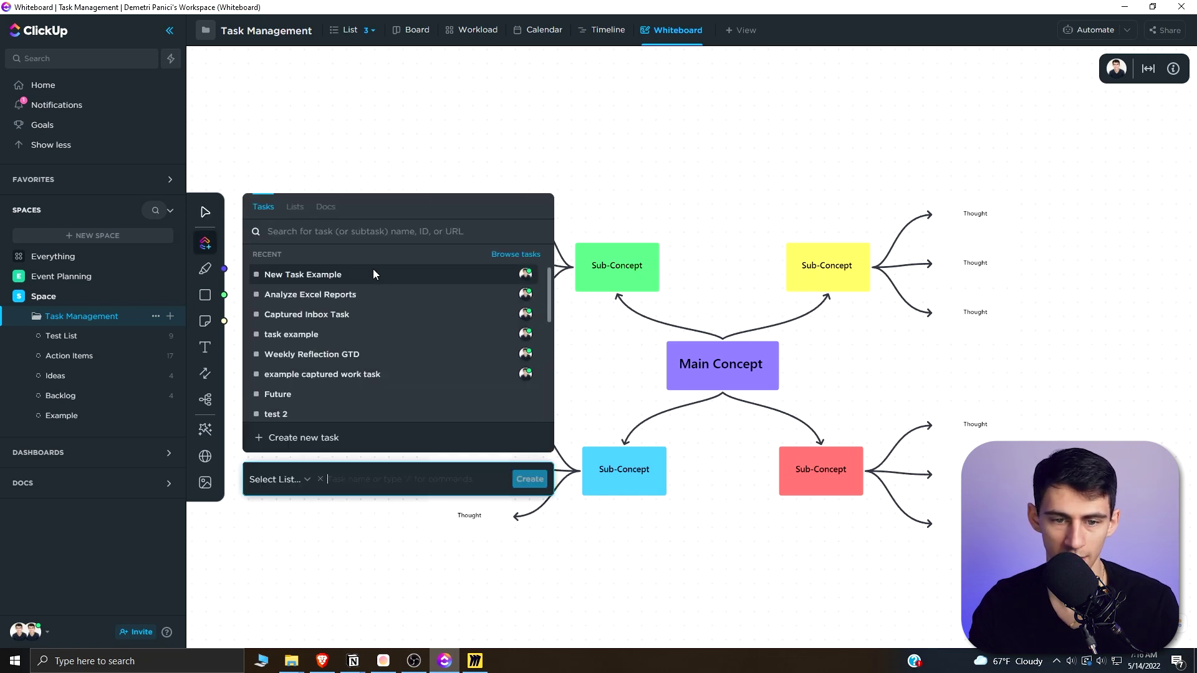
{"action": "left_click", "coordinate": [313, 281]}
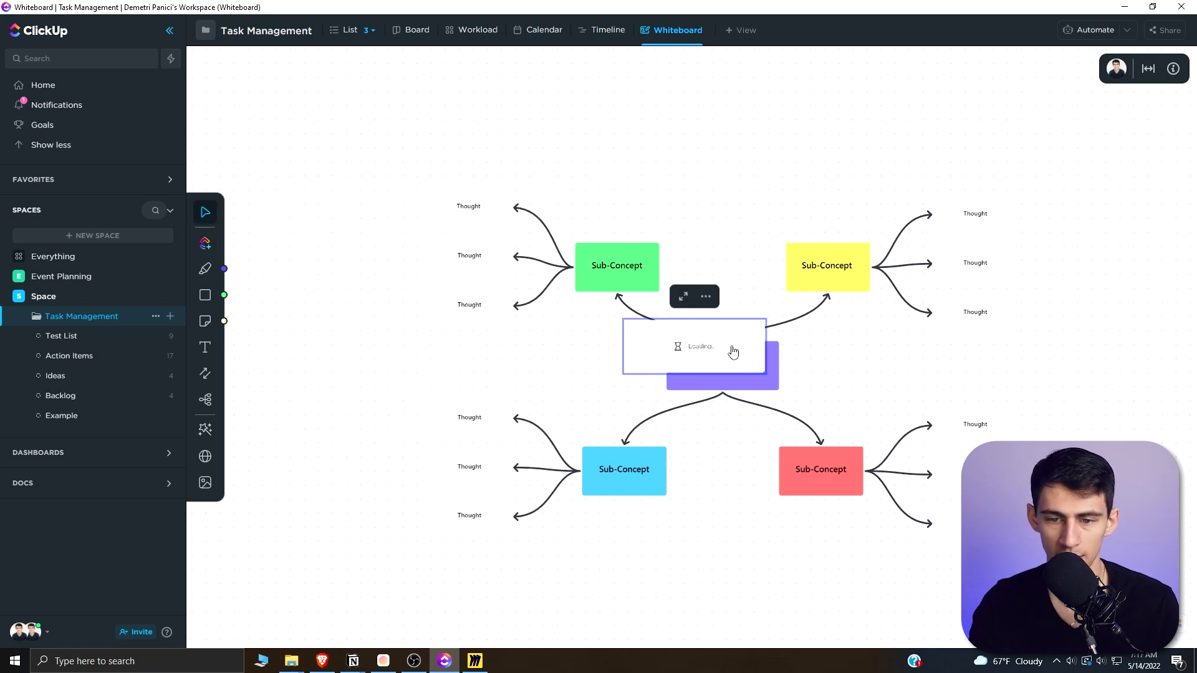
{"action": "left_click_drag", "start_coordinate": [680, 343], "coordinate": [678, 163]}
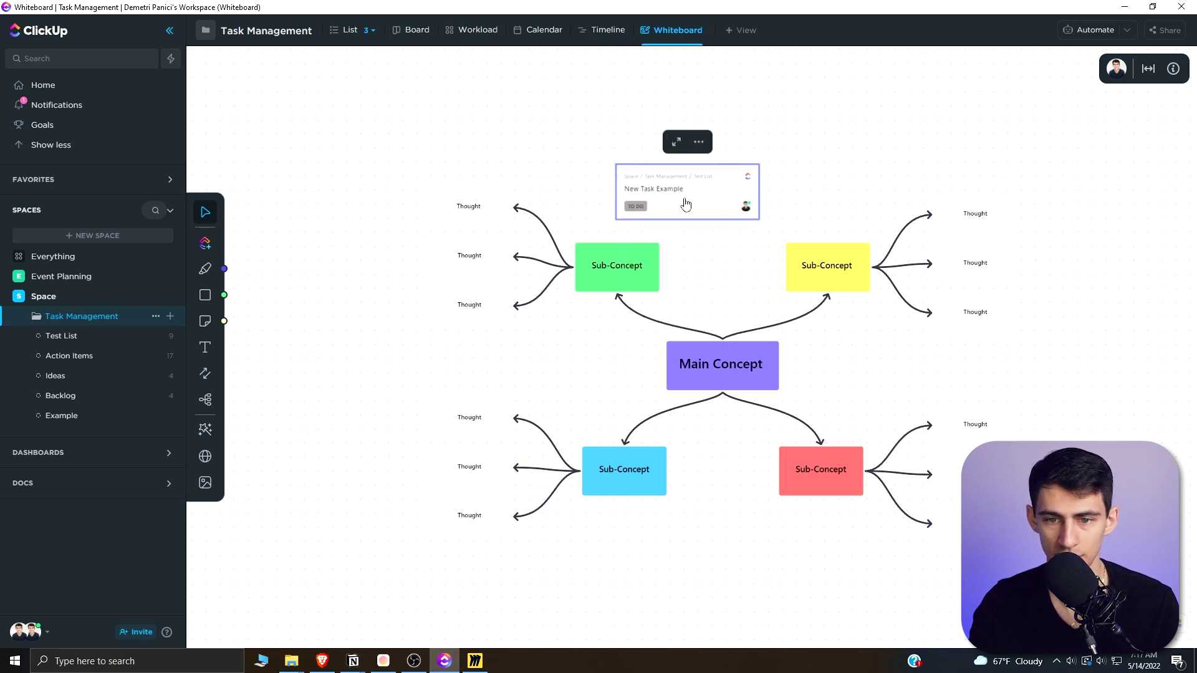
{"action": "left_click_drag", "start_coordinate": [686, 204], "coordinate": [720, 159]}
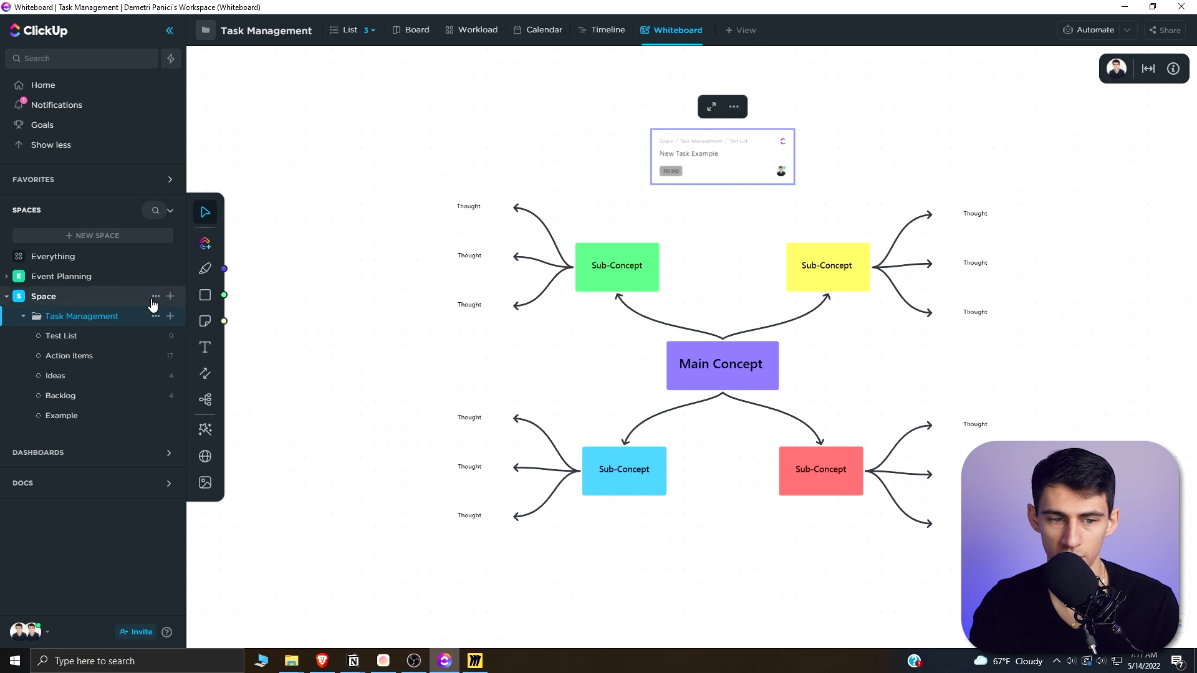
Place a green square shape to the left of the mind map.
{"action": "left_click", "coordinate": [203, 295]}
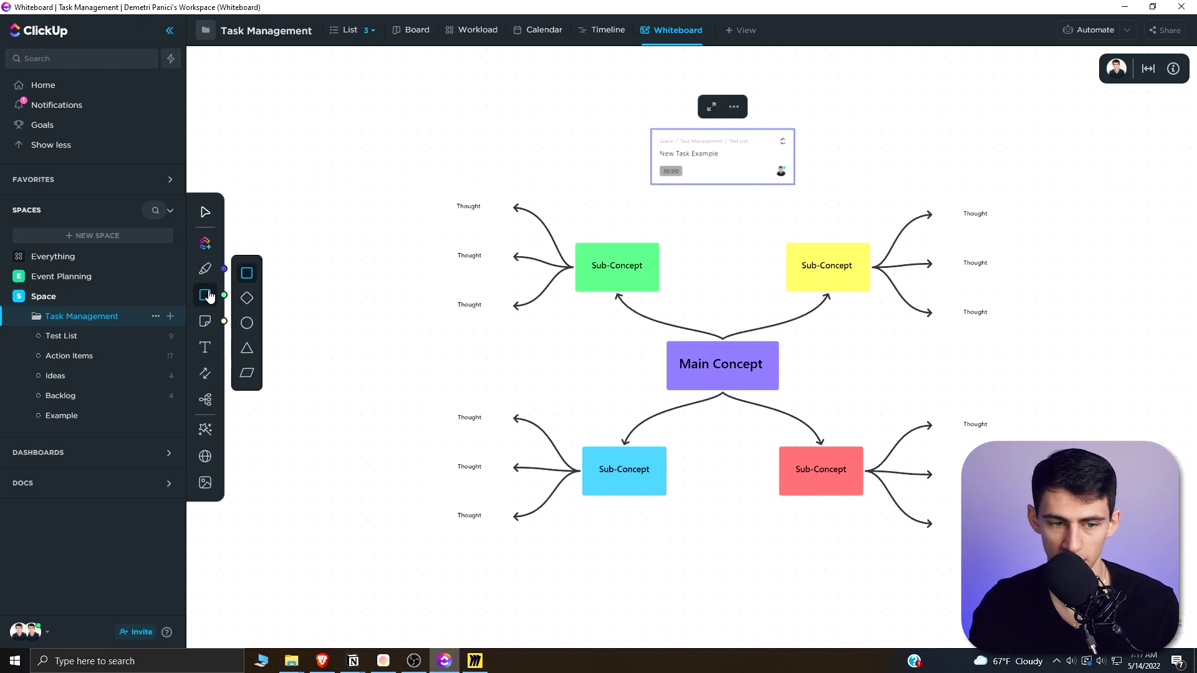
{"action": "left_click", "coordinate": [379, 308]}
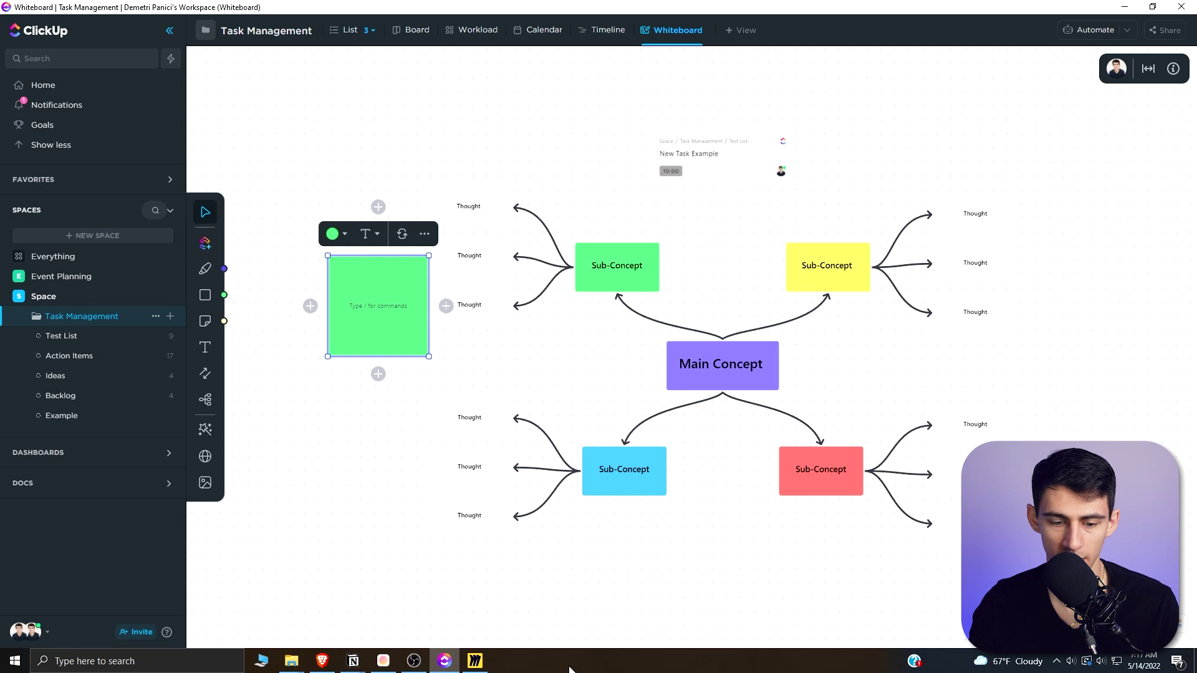
{"action": "left_click", "coordinate": [475, 661]}
Place a yellow sticky note above the mind map and draw a rectangle to its right.
{"action": "left_click", "coordinate": [25, 262]}
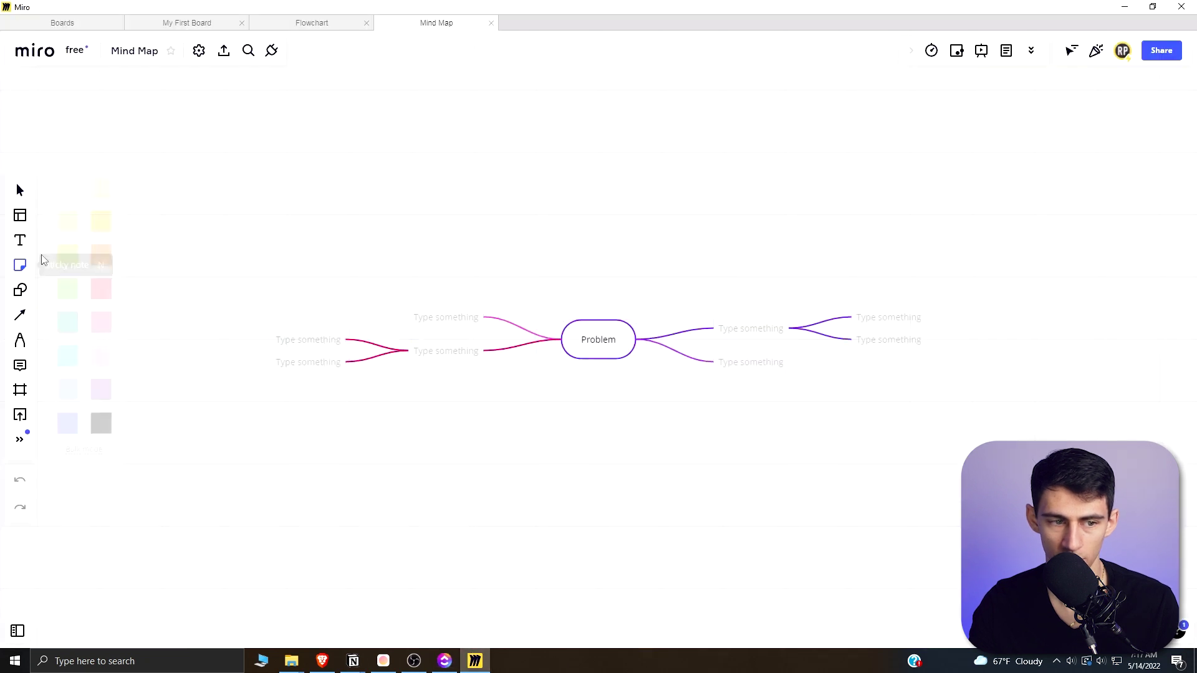
{"action": "left_click", "coordinate": [374, 241]}
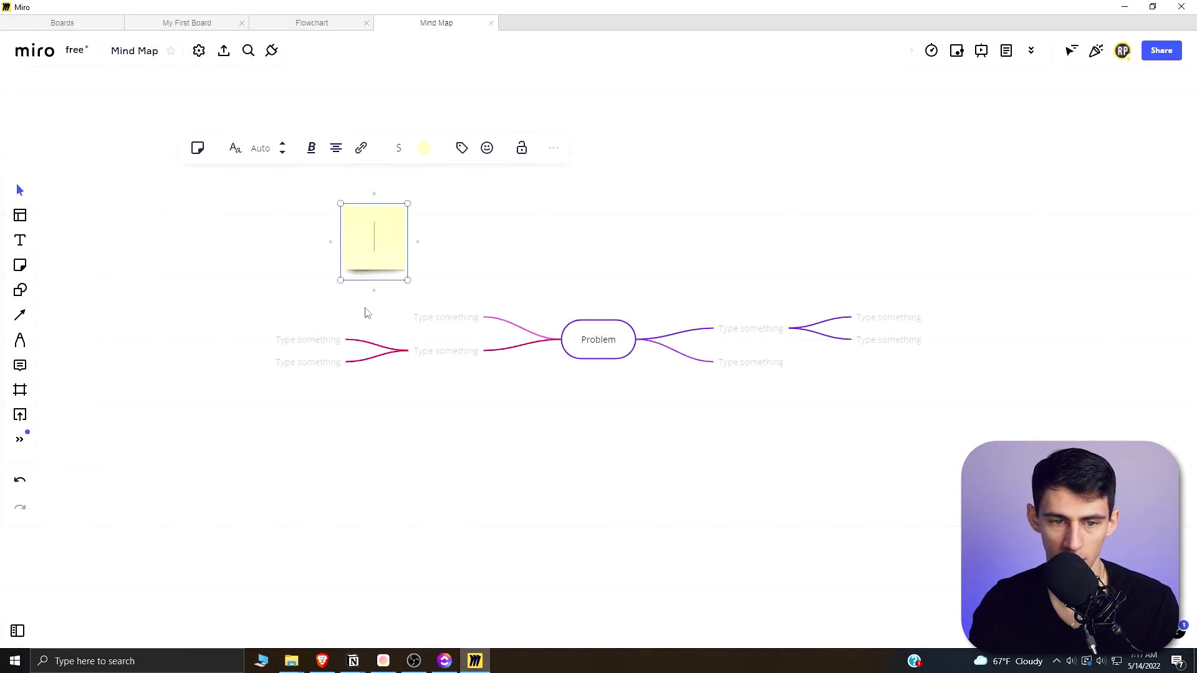
{"action": "left_click", "coordinate": [20, 290]}
{"action": "left_click", "coordinate": [73, 254]}
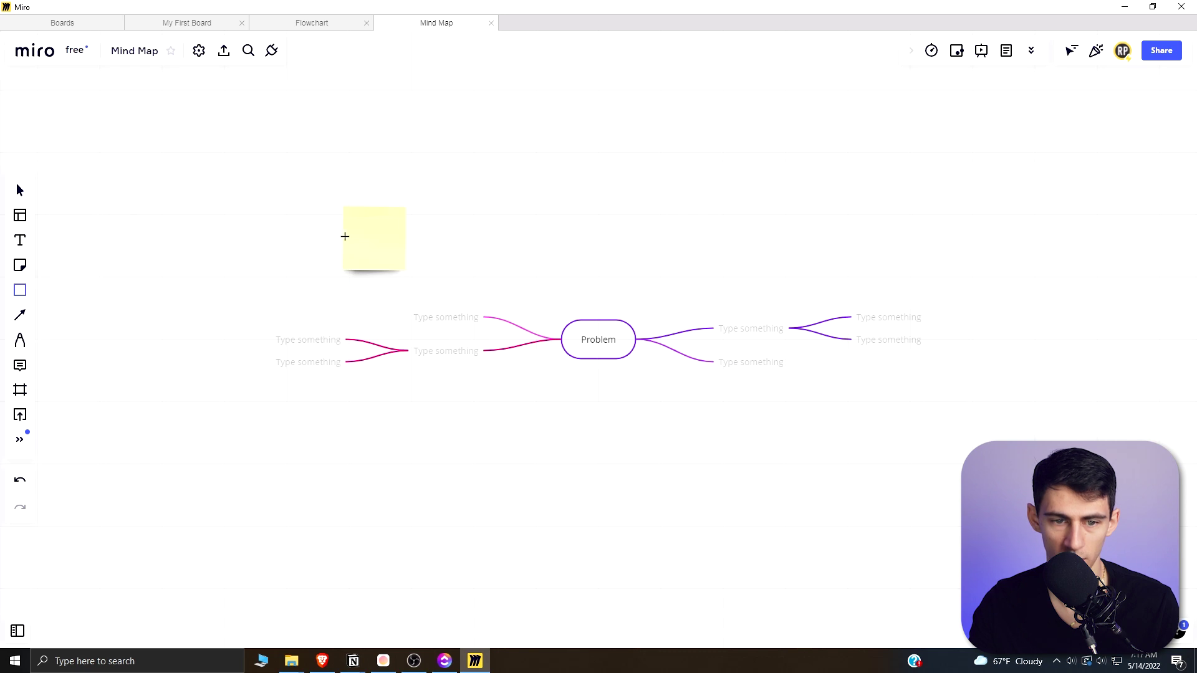
{"action": "left_click_drag", "start_coordinate": [491, 203], "coordinate": [615, 287]}
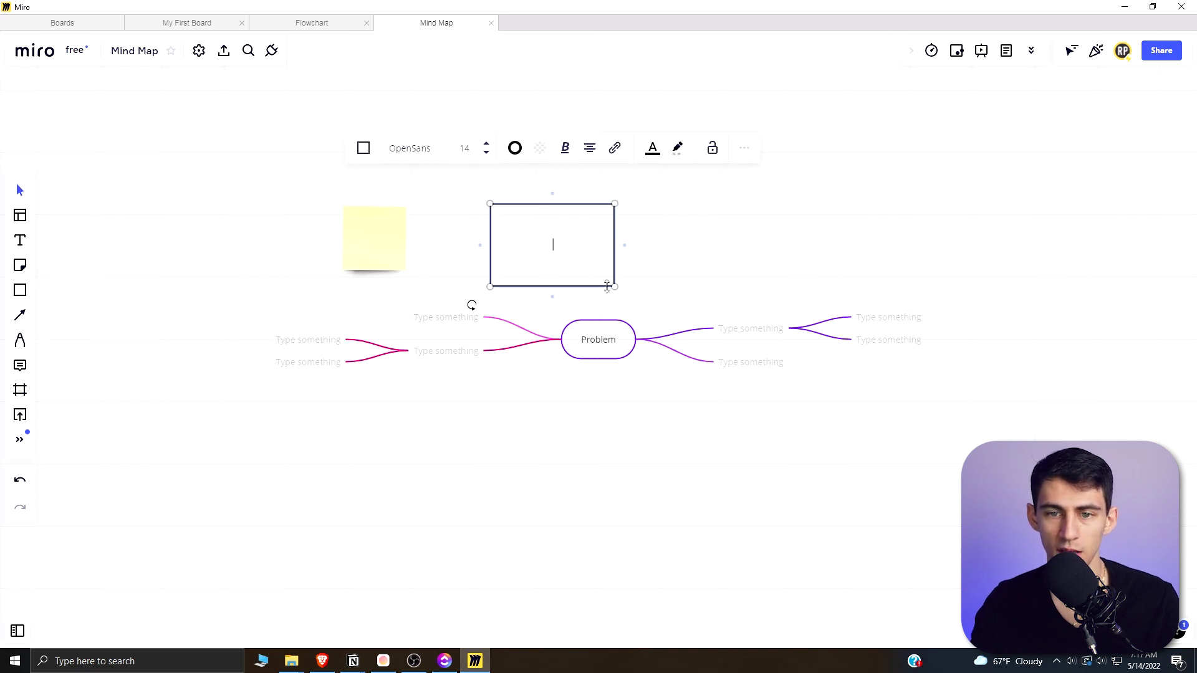
{"action": "left_click", "coordinate": [732, 248]}
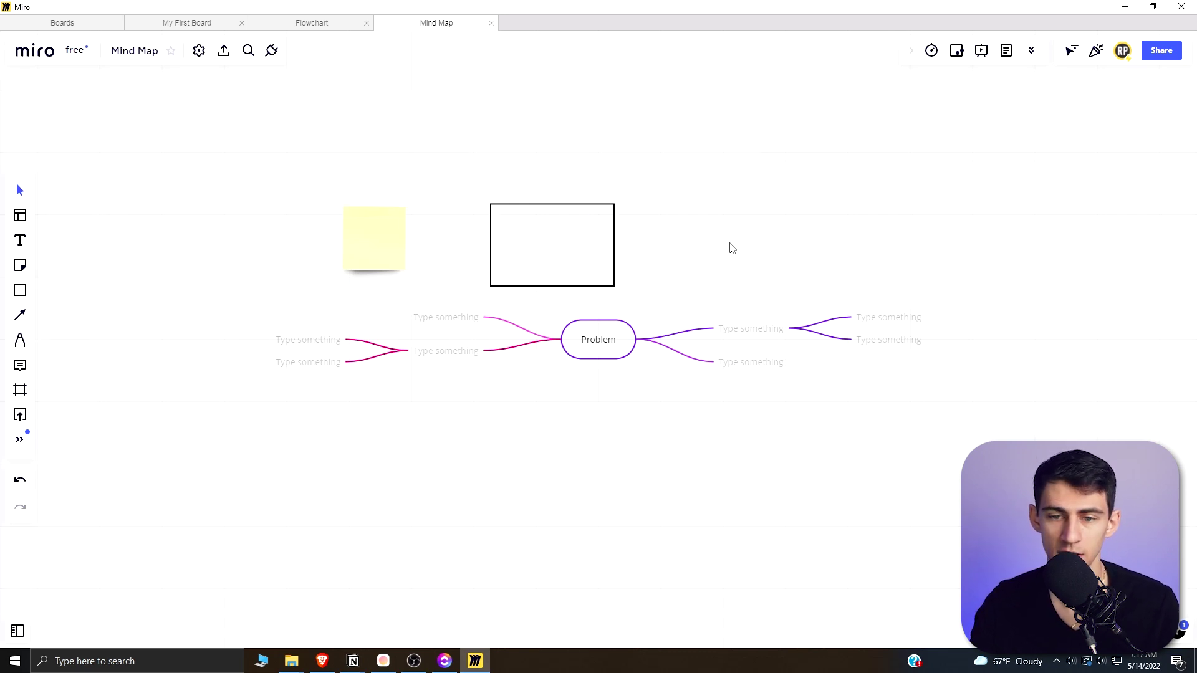
Box-select the mind-map items, clear the selection, and scroll around the board.
{"action": "left_click_drag", "start_coordinate": [758, 238], "coordinate": [429, 484]}
{"action": "left_click", "coordinate": [429, 485]}
{"action": "scroll", "coordinate": [775, 179], "scroll_direction": "up", "scroll_amount": 5}
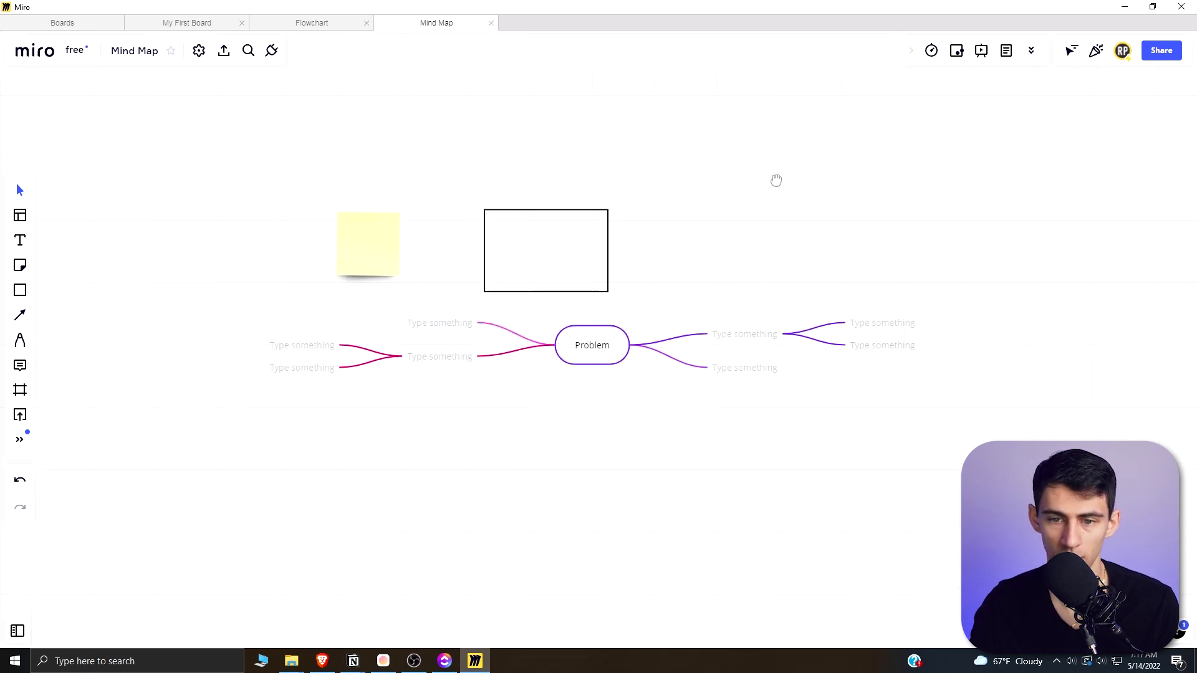
{"action": "scroll", "coordinate": [627, 224], "scroll_direction": "right", "scroll_amount": 5}
{"action": "scroll", "coordinate": [626, 225], "scroll_direction": "left", "scroll_amount": 7}
{"action": "scroll", "coordinate": [627, 225], "scroll_direction": "down", "scroll_amount": 3}
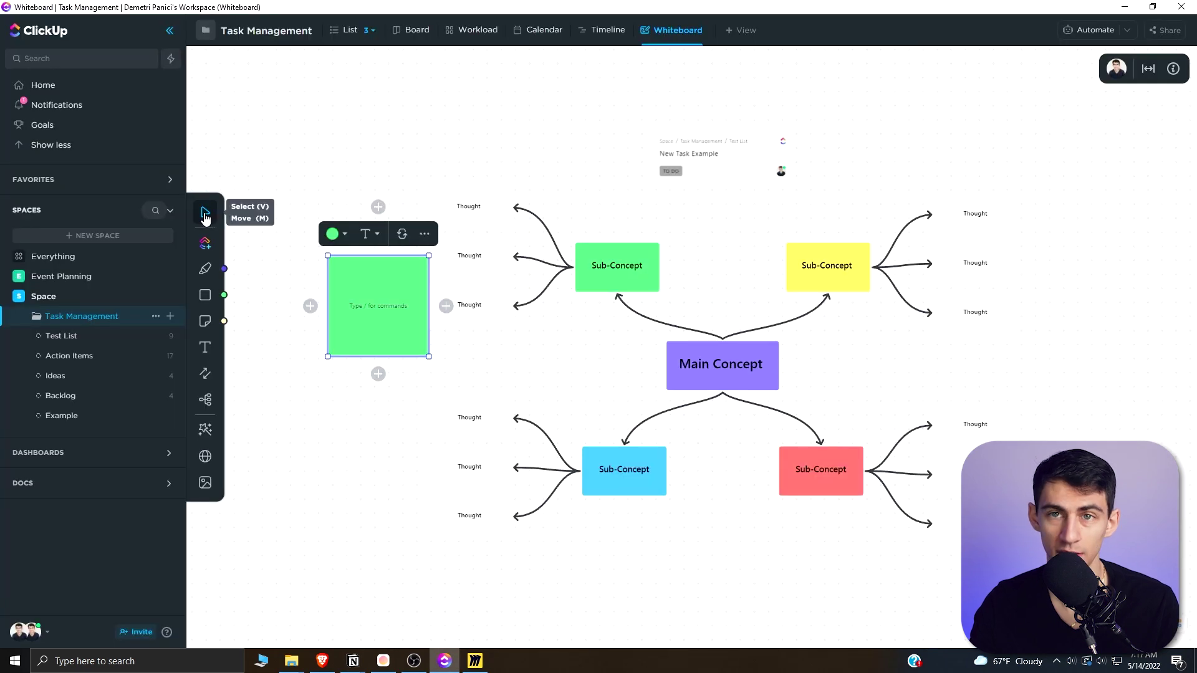
{"action": "left_click", "coordinate": [634, 359]}
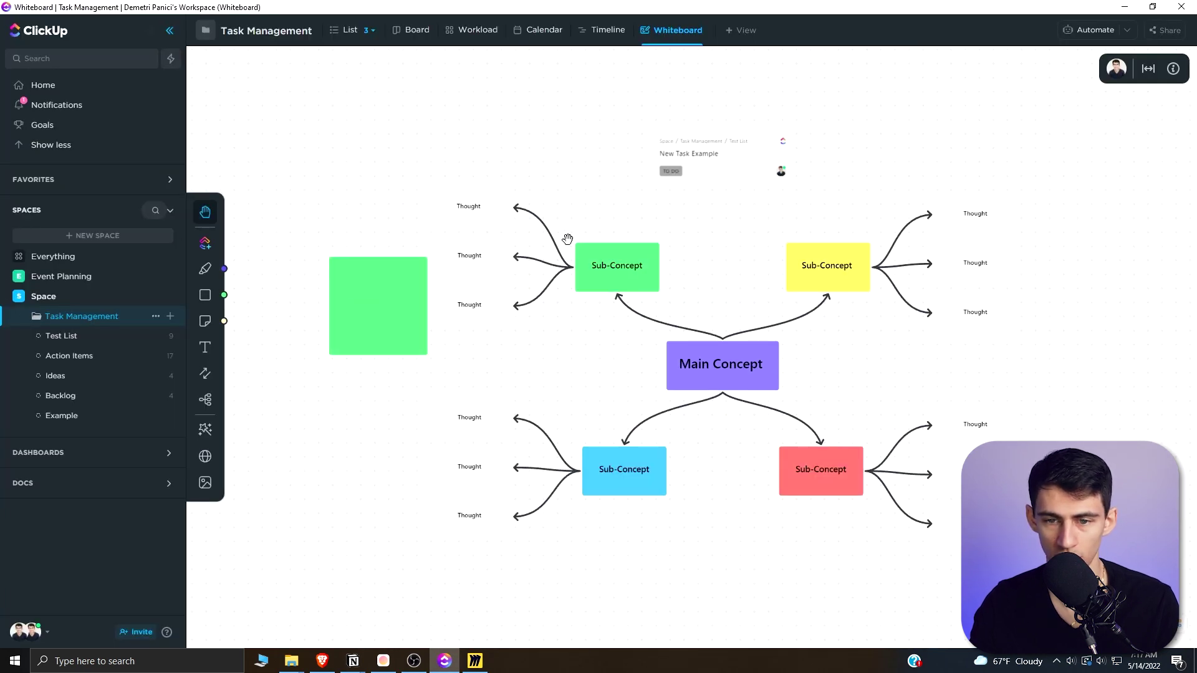
{"action": "scroll", "coordinate": [592, 275], "scroll_direction": "right", "scroll_amount": 2}
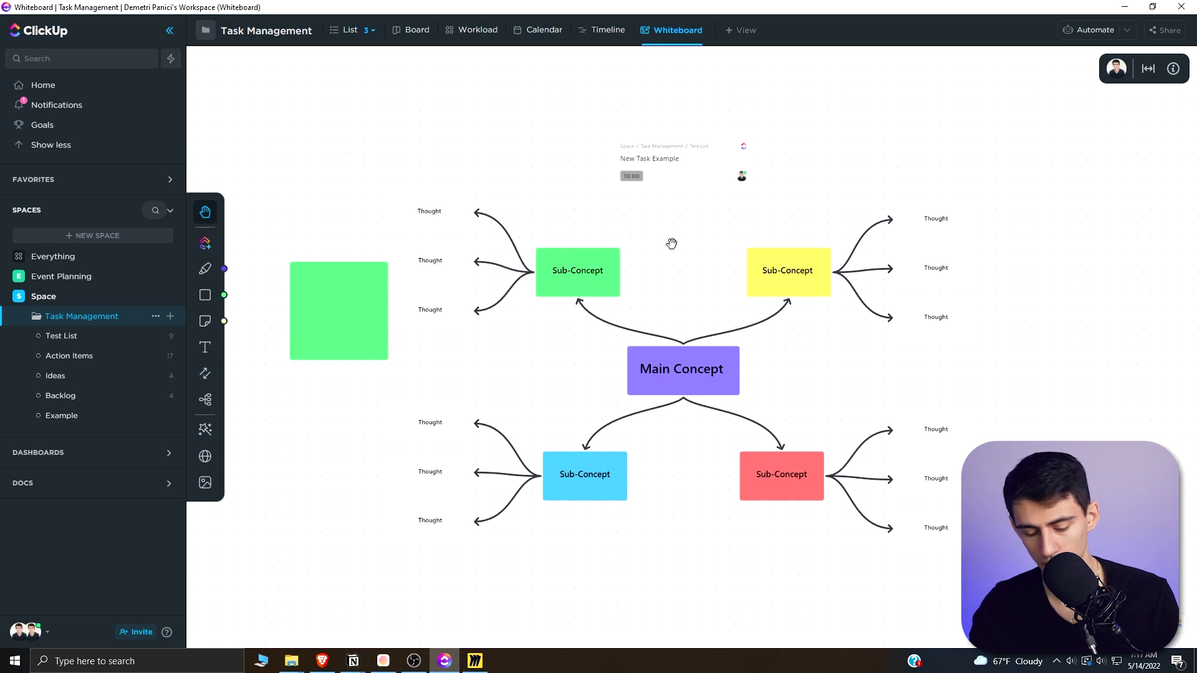
{"action": "key", "text": "v"}
{"action": "left_click_drag", "start_coordinate": [670, 280], "coordinate": [504, 381]}
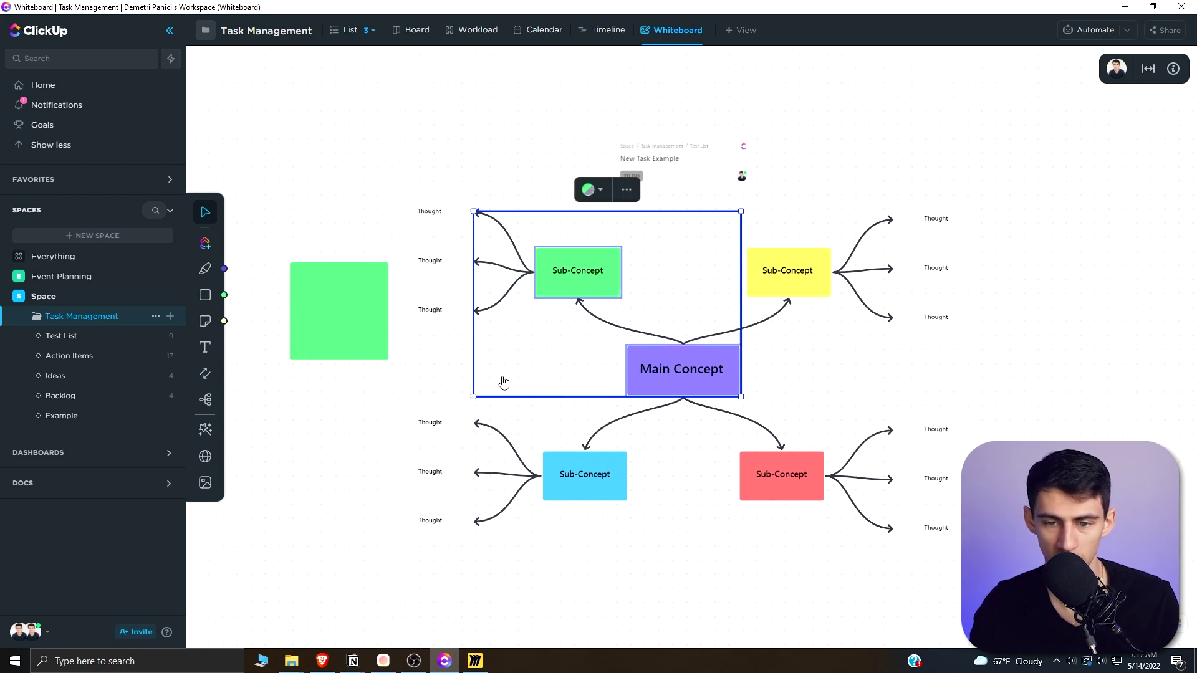
{"action": "scroll", "coordinate": [671, 286], "scroll_direction": "up", "scroll_amount": 2}
{"action": "scroll", "coordinate": [671, 286], "scroll_direction": "right", "scroll_amount": 3}
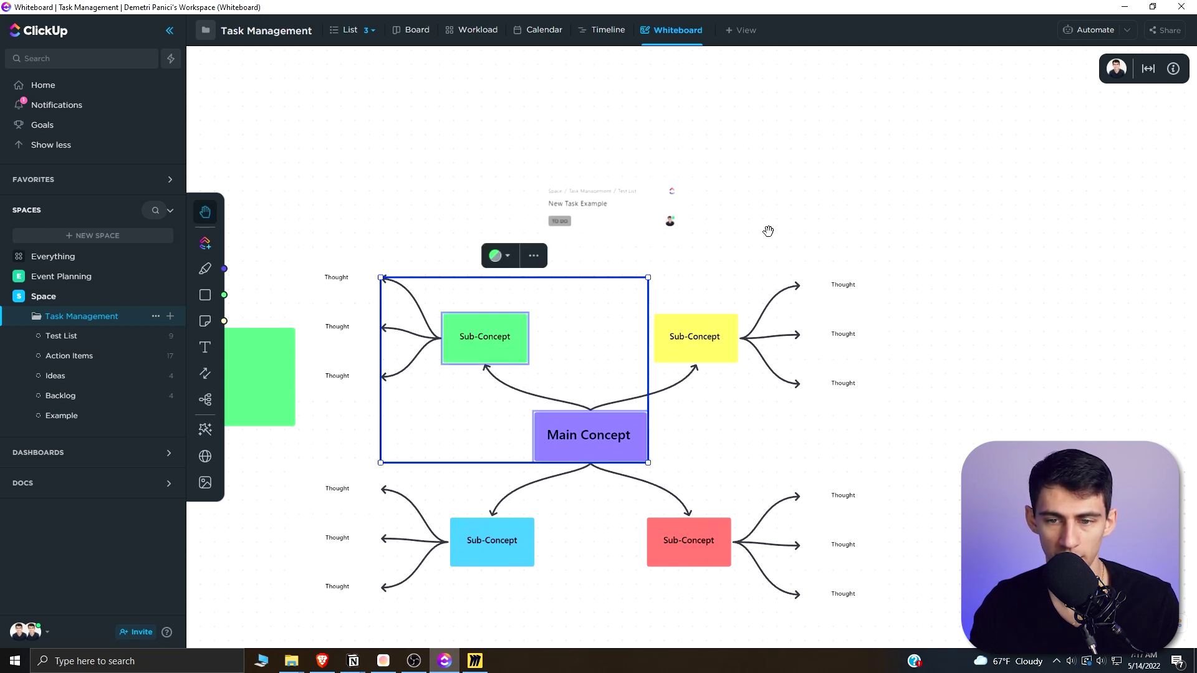
{"action": "left_click_drag", "start_coordinate": [770, 230], "coordinate": [832, 182]}
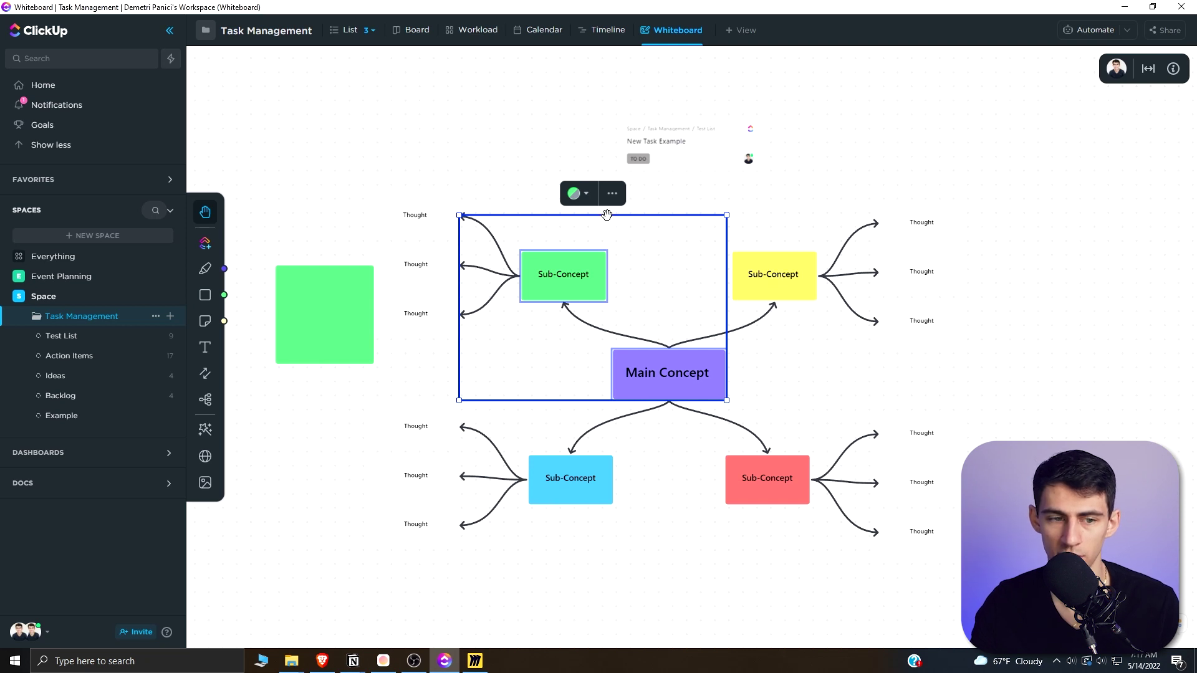
{"action": "left_click", "coordinate": [280, 195]}
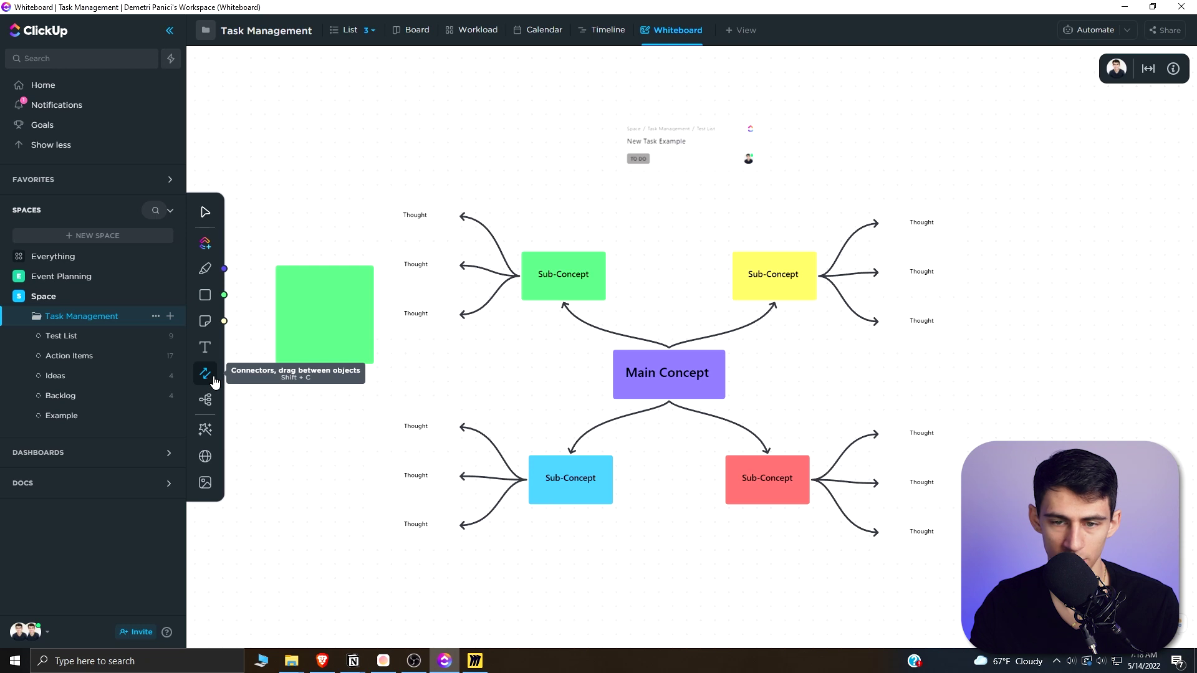
{"action": "left_click", "coordinate": [212, 381]}
Draw an arrow from the green Sub-Concept to the yellow one and review its type, width and colour.
{"action": "left_click_drag", "start_coordinate": [596, 289], "coordinate": [745, 280]}
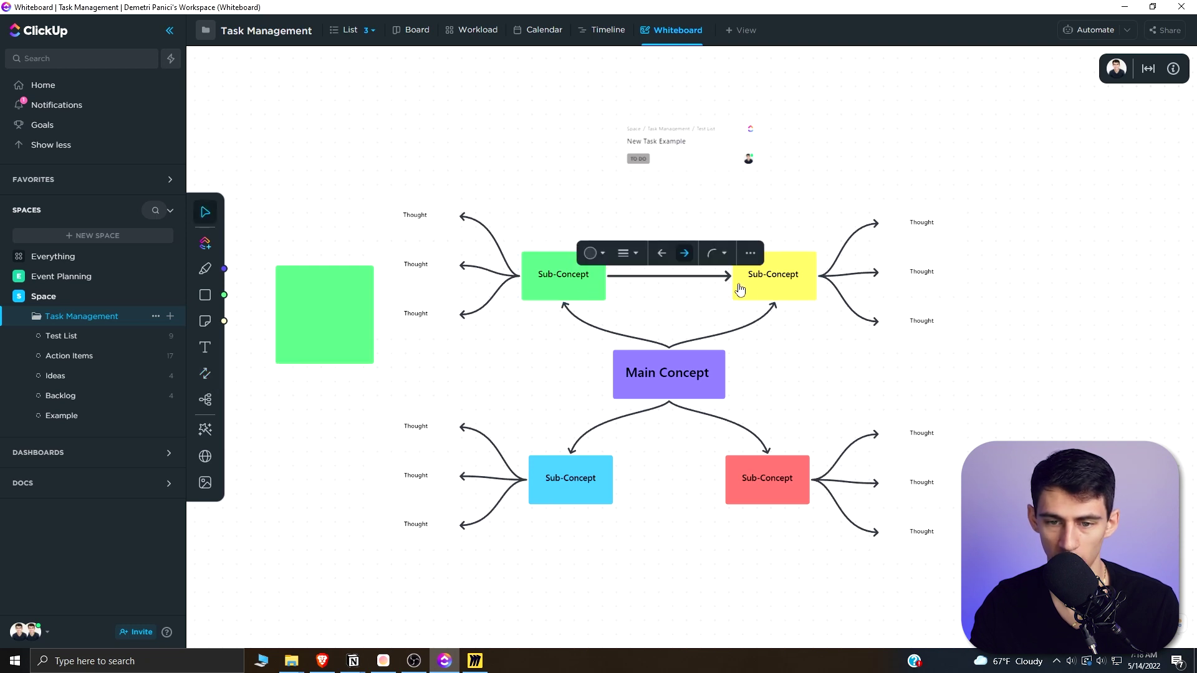
{"action": "left_click", "coordinate": [712, 253]}
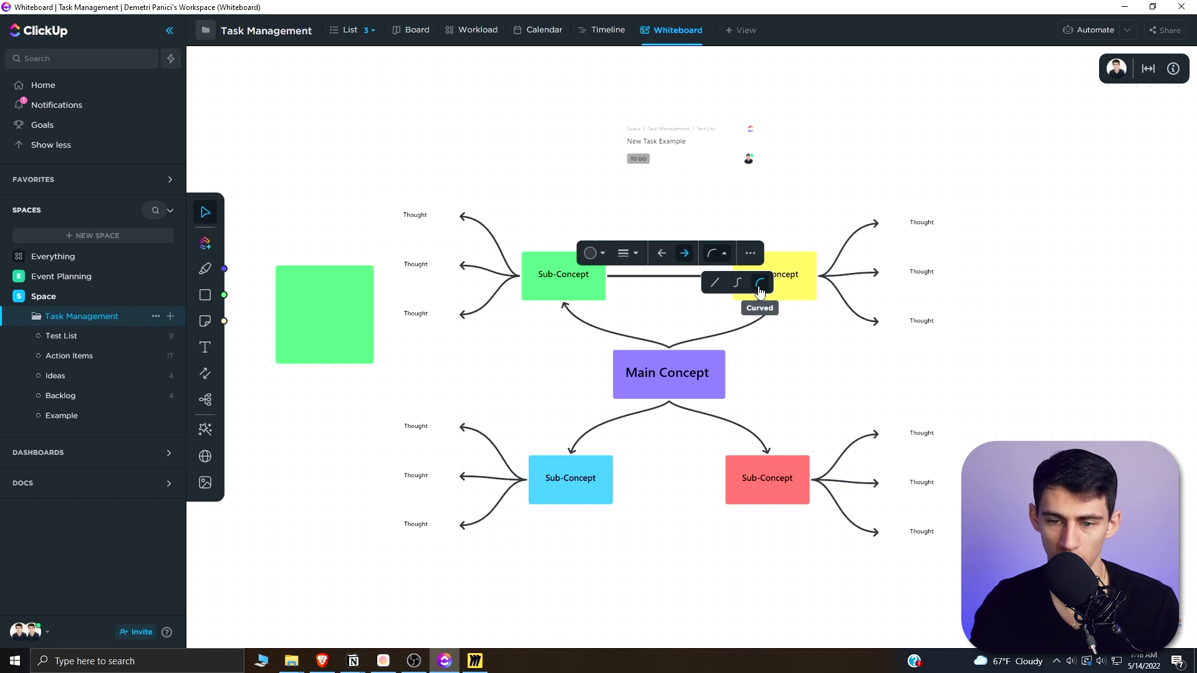
{"action": "left_click", "coordinate": [625, 252]}
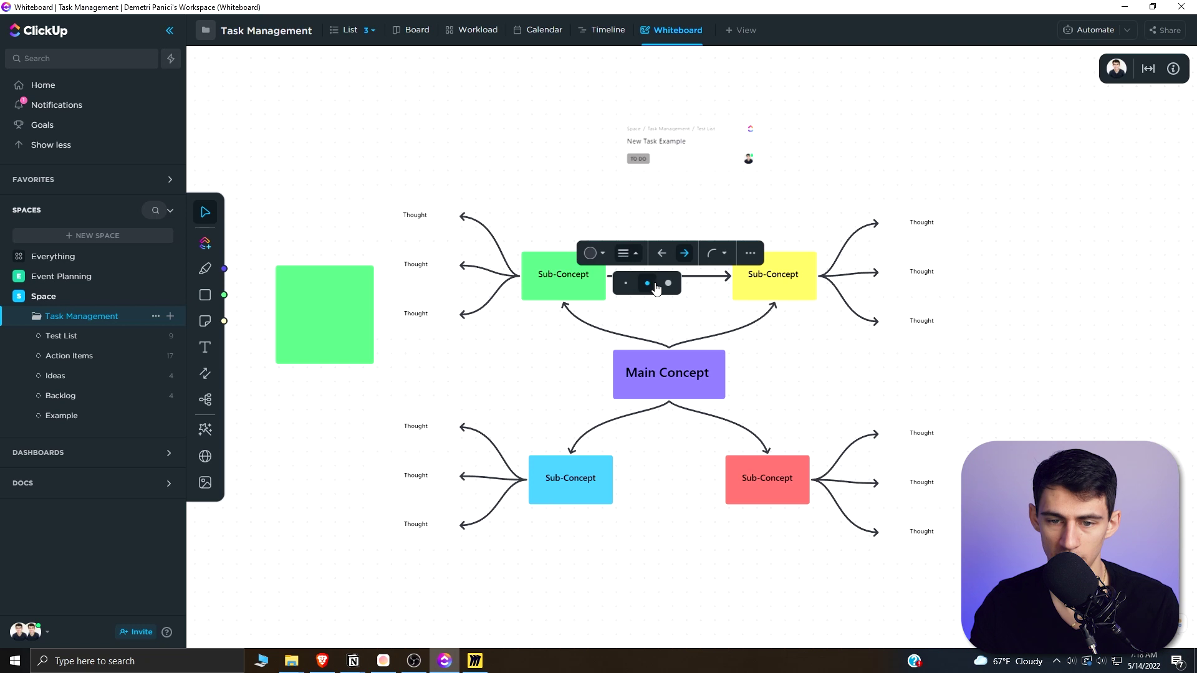
{"action": "left_click", "coordinate": [602, 256]}
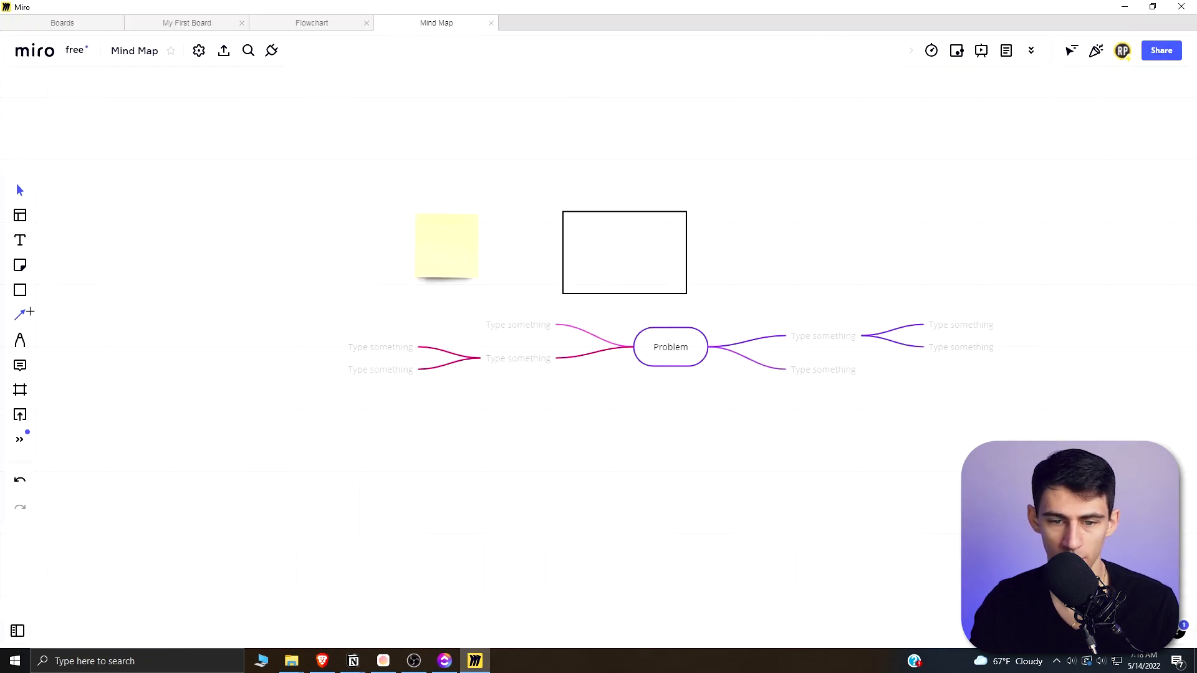
{"action": "left_click", "coordinate": [20, 315]}
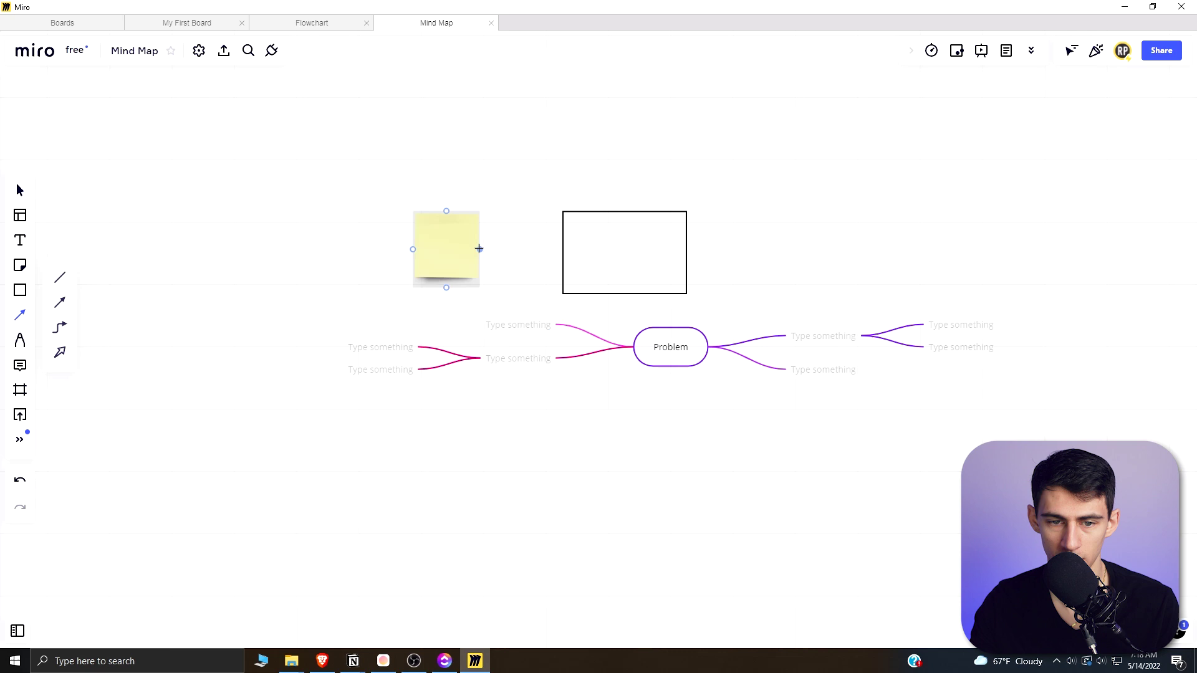
Draw a solid-line arrow from the sticky note to the rectangle, checking its colour and label options.
{"action": "left_click_drag", "start_coordinate": [482, 249], "coordinate": [597, 259]}
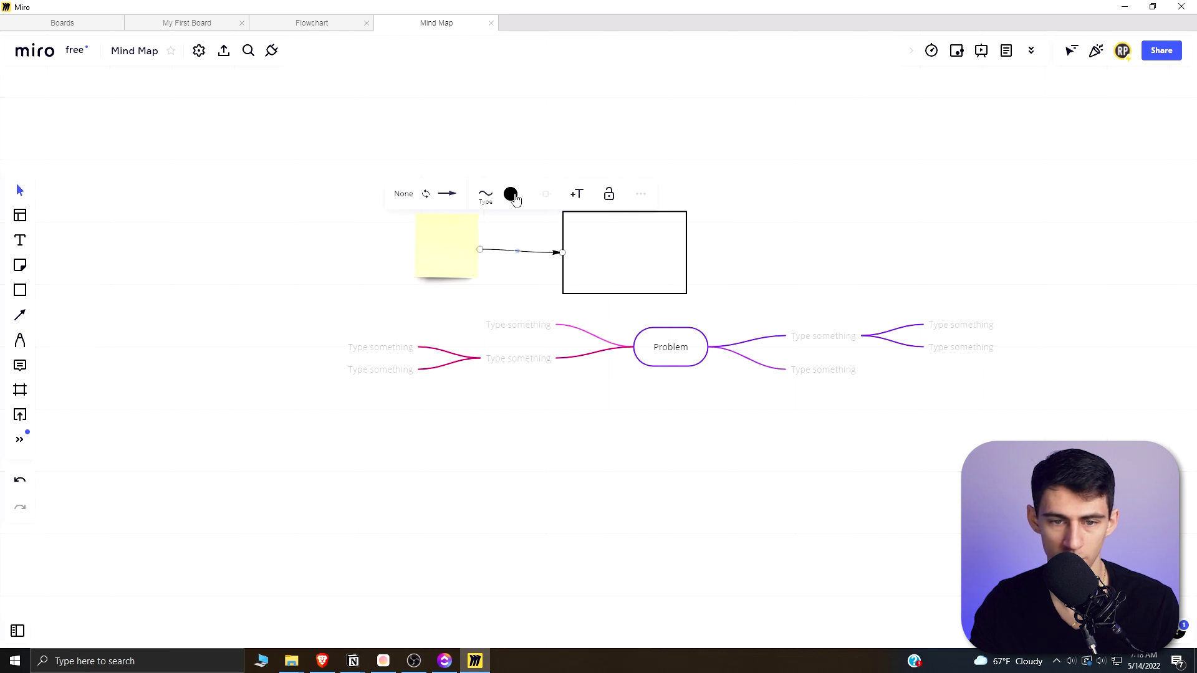
{"action": "left_click", "coordinate": [485, 196]}
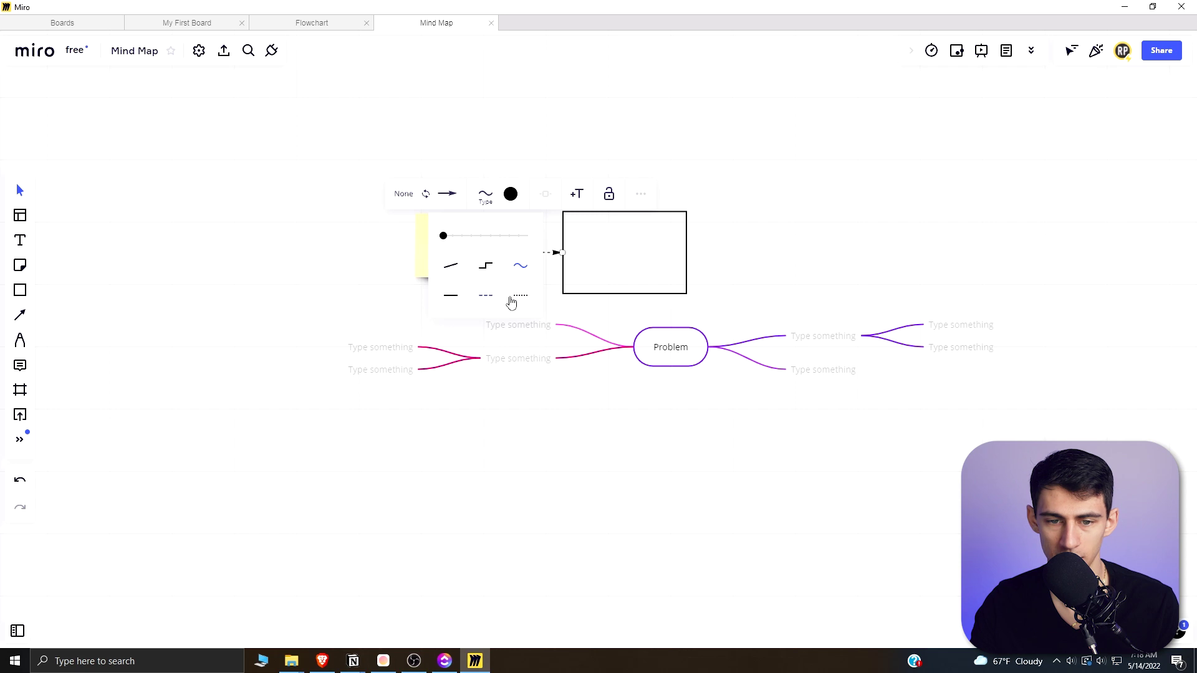
{"action": "left_click", "coordinate": [447, 298]}
{"action": "left_click", "coordinate": [510, 190]}
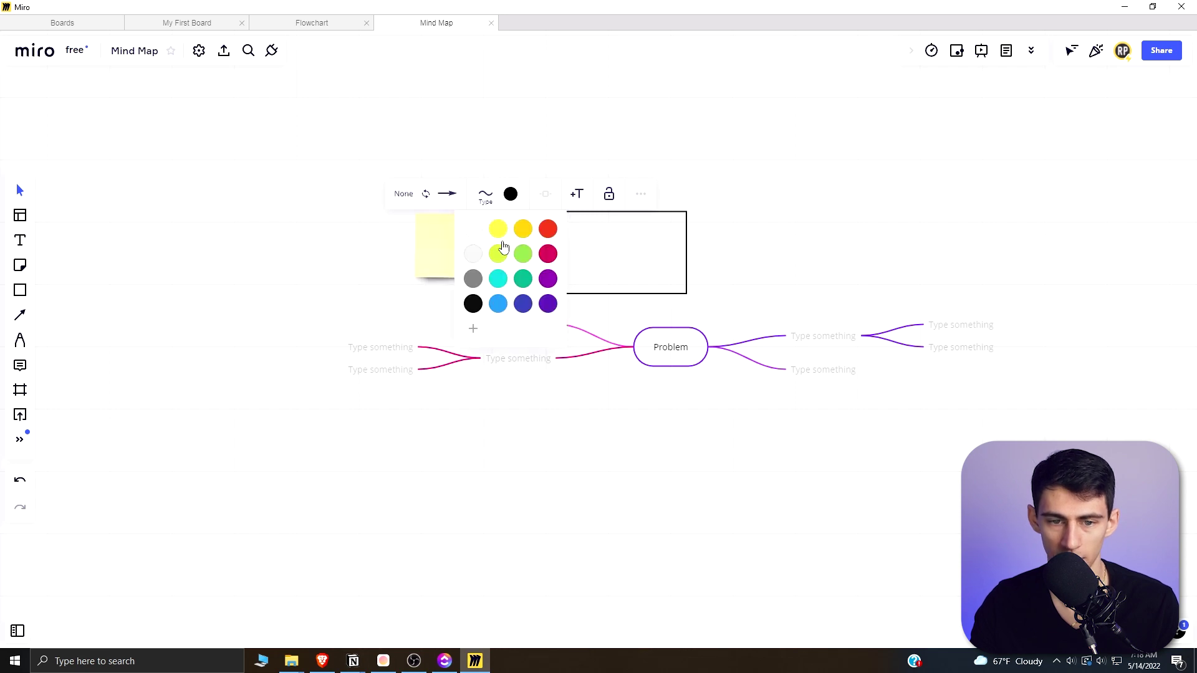
{"action": "left_click", "coordinate": [579, 194]}
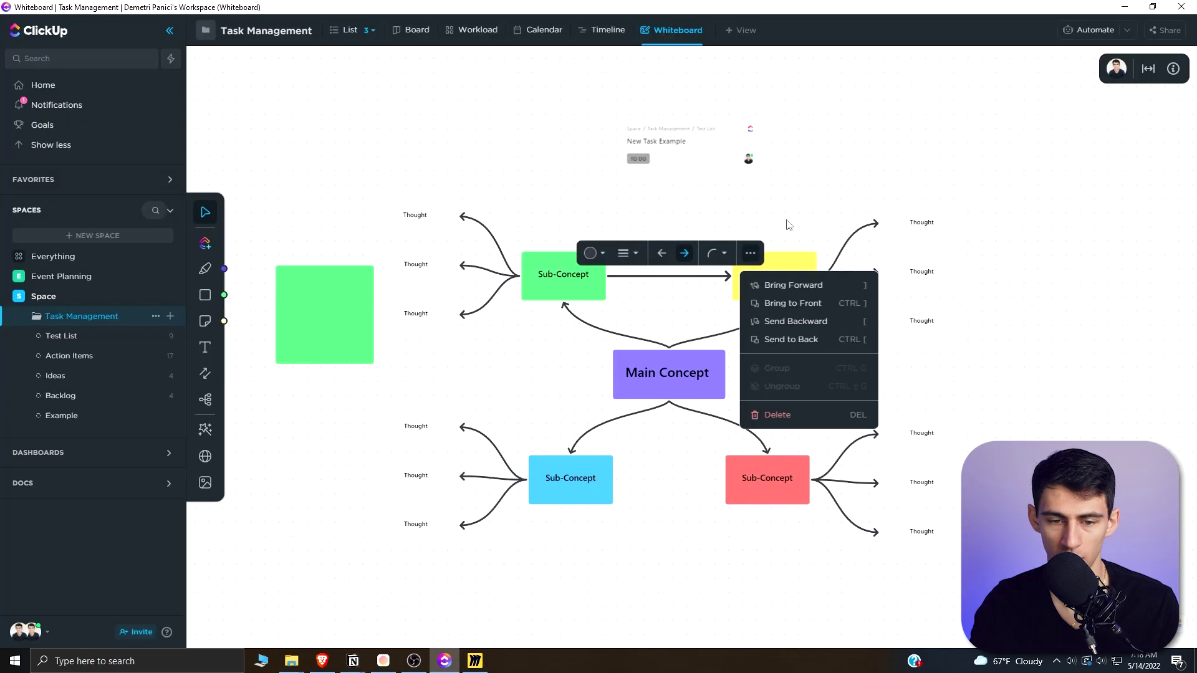
Review the connector's extra options and start arrowheads, then deselect it.
{"action": "left_click", "coordinate": [751, 261]}
{"action": "left_click", "coordinate": [750, 260]}
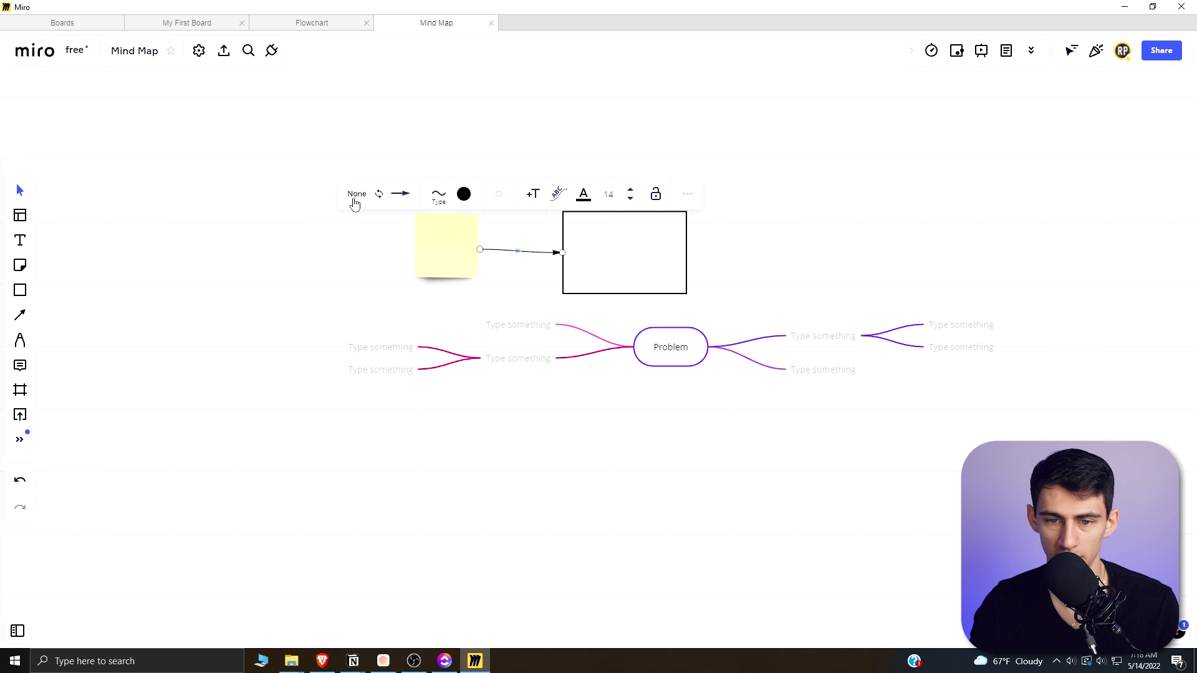
{"action": "left_click", "coordinate": [357, 194]}
{"action": "left_click", "coordinate": [492, 278]}
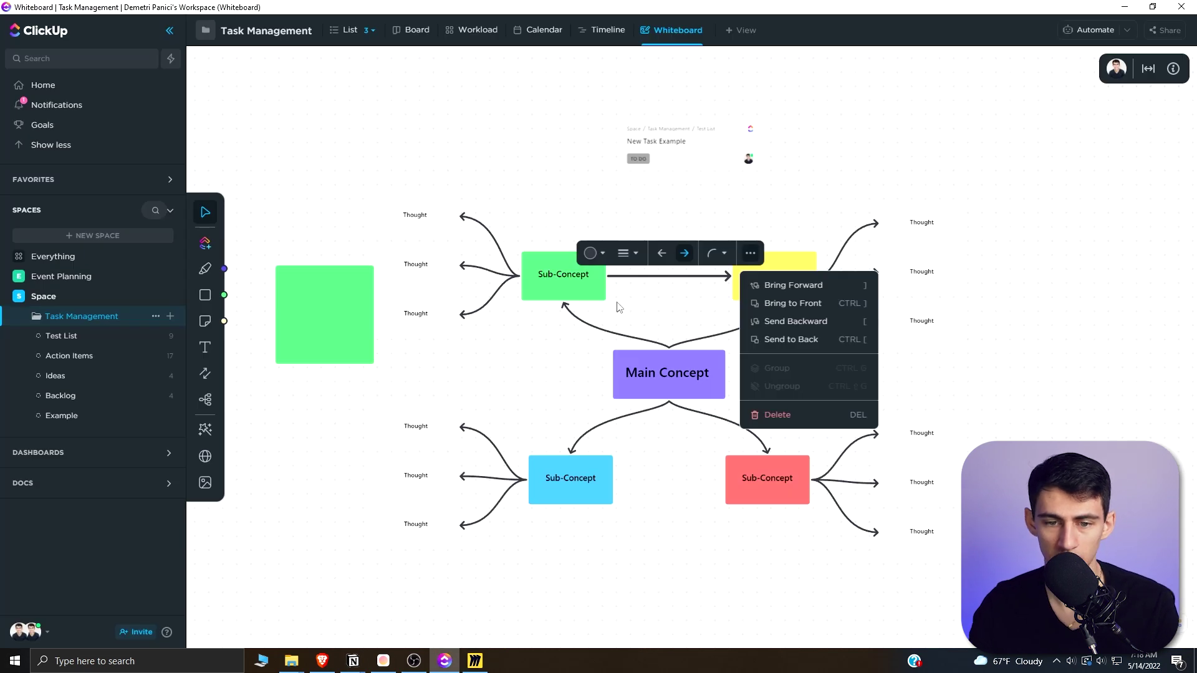
{"action": "left_click", "coordinate": [619, 308]}
Pan the ClickUp whiteboard slightly and dismiss the website cards dialog.
{"action": "left_click_drag", "start_coordinate": [641, 307], "coordinate": [648, 256]}
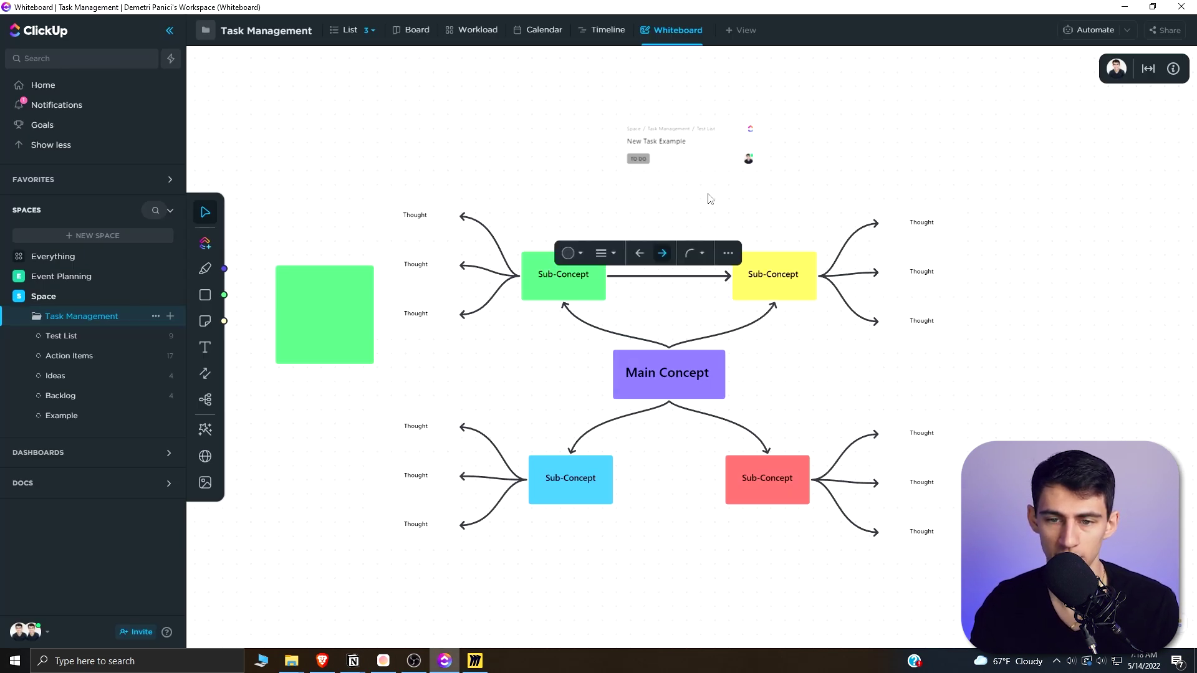
{"action": "left_click_drag", "start_coordinate": [775, 226], "coordinate": [697, 206]}
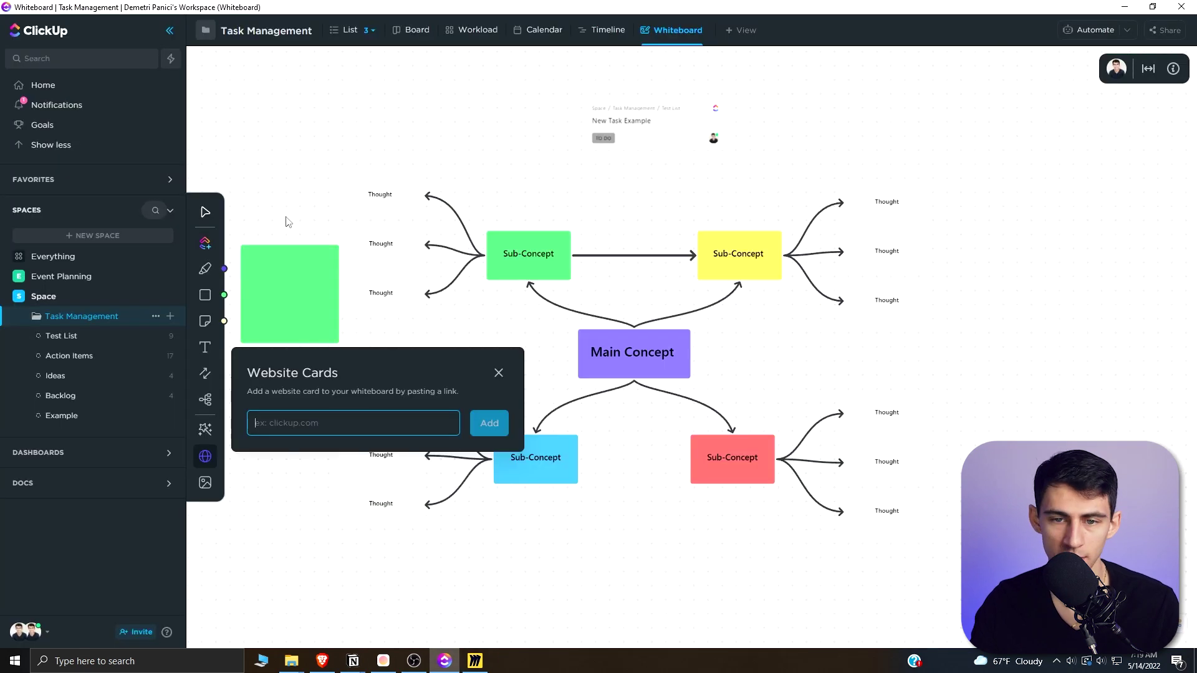
{"action": "left_click", "coordinate": [522, 191]}
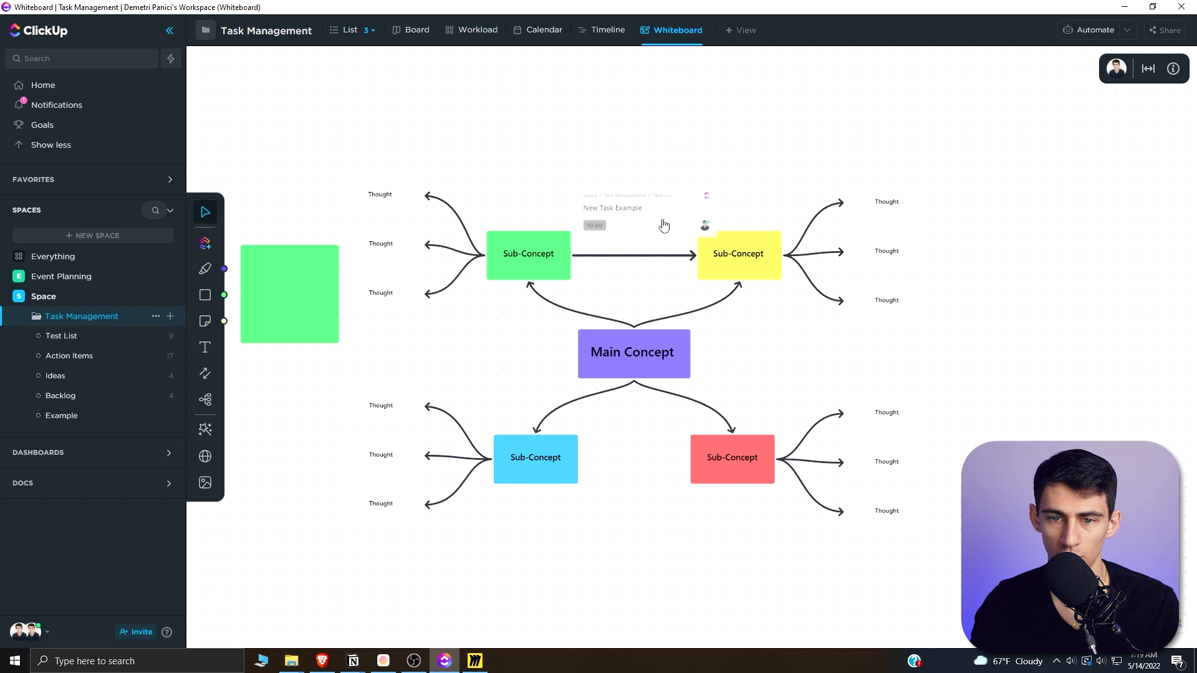
Set the New Task Example card above the Sub-Concepts, nudge the view, and return to Miro.
{"action": "left_click", "coordinate": [656, 198]}
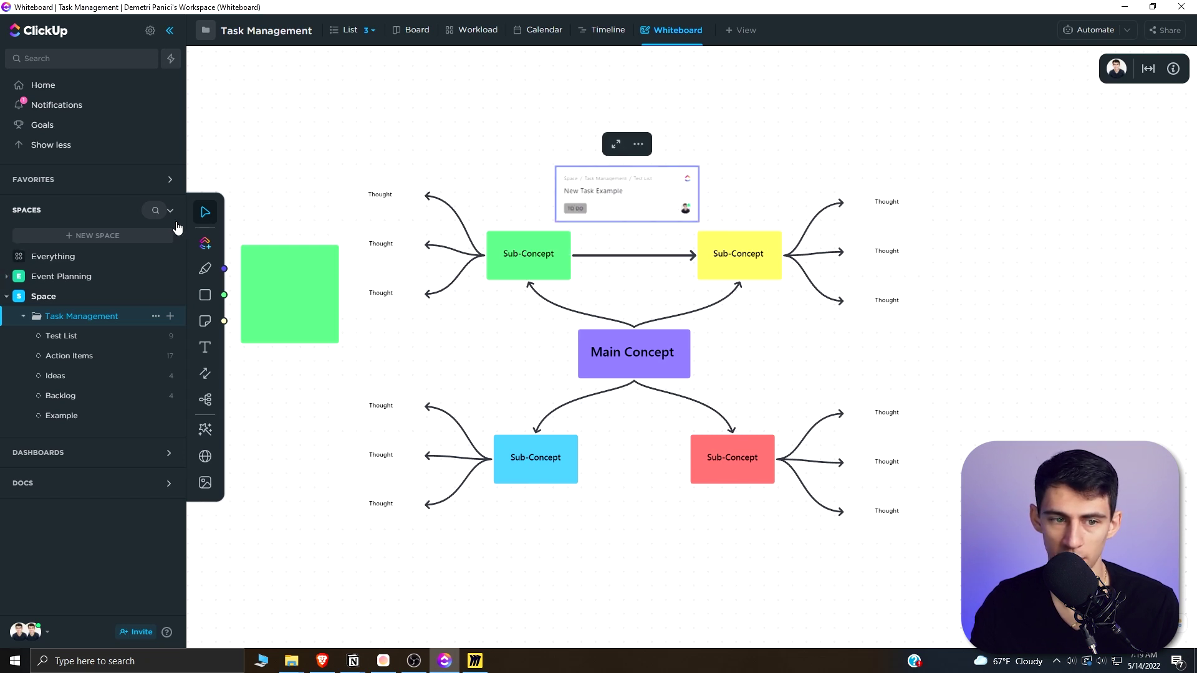
{"action": "left_click", "coordinate": [205, 212]}
{"action": "mouse_move", "coordinate": [489, 346]}
{"action": "left_mouse_down"}
{"action": "mouse_move", "coordinate": [485, 361]}
{"action": "mouse_move", "coordinate": [462, 334]}
{"action": "mouse_move", "coordinate": [485, 330]}
{"action": "left_mouse_up"}
{"action": "left_click", "coordinate": [194, 213]}
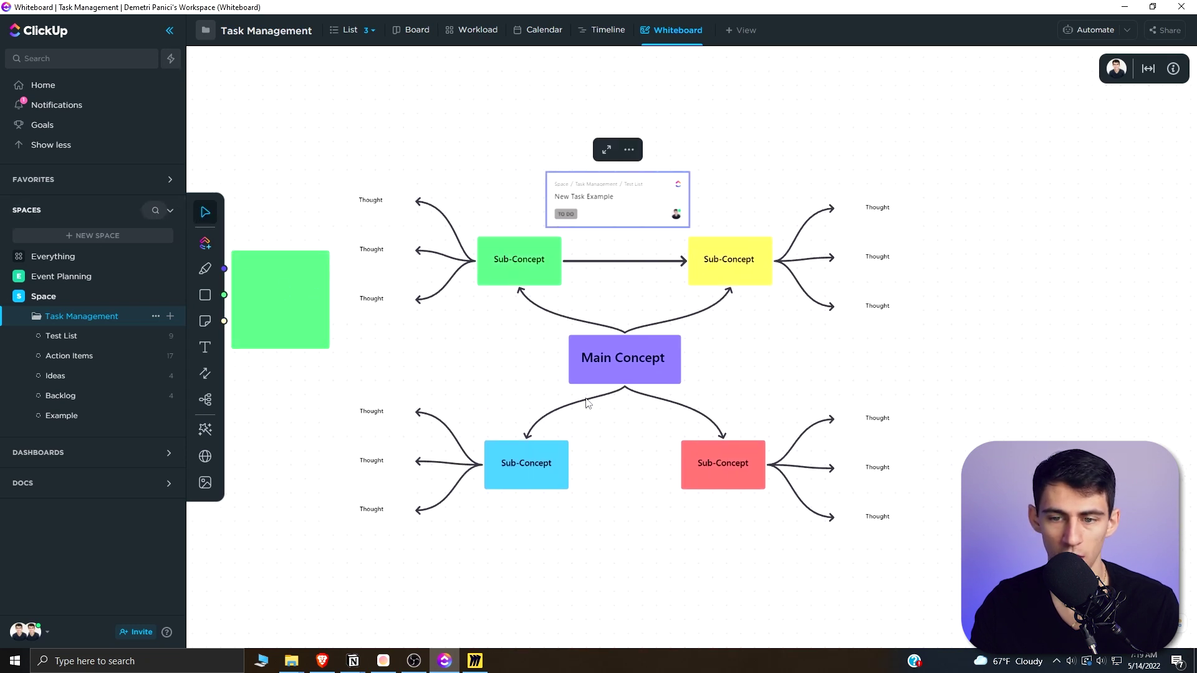
{"action": "key", "text": "alt+Tab"}
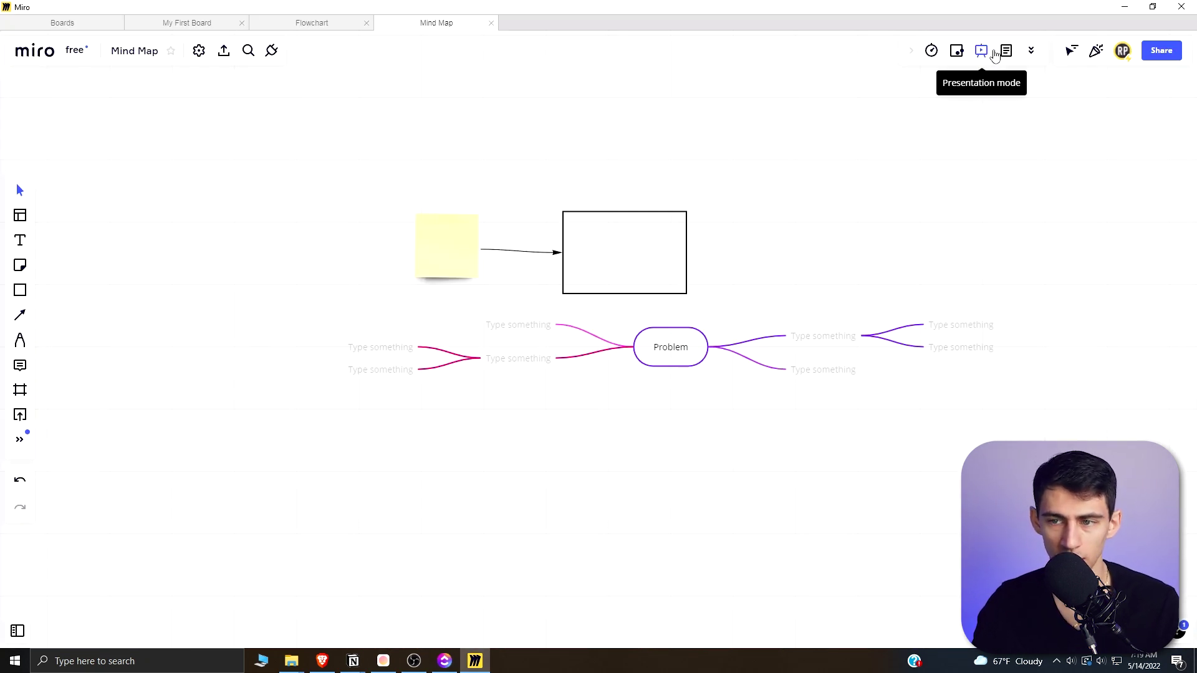
Add a To do / In progress / Done Kanban above the Problem mind map, then switch to ClickUp.
{"action": "left_click", "coordinate": [20, 440]}
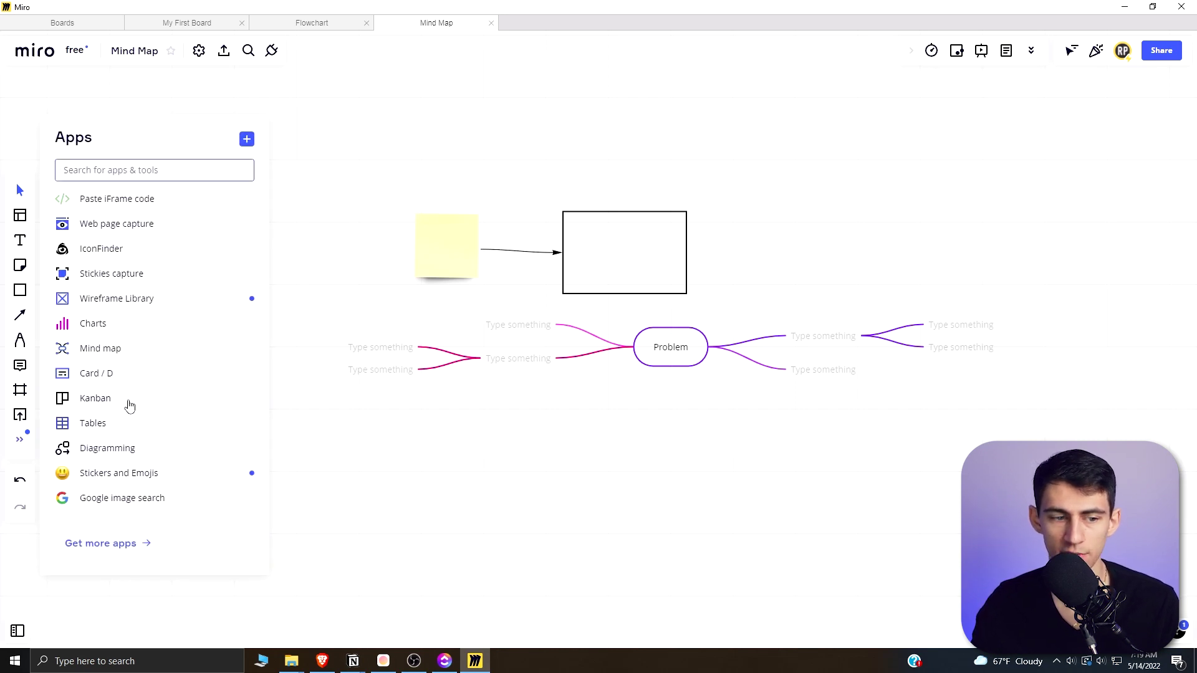
{"action": "key", "text": "Escape"}
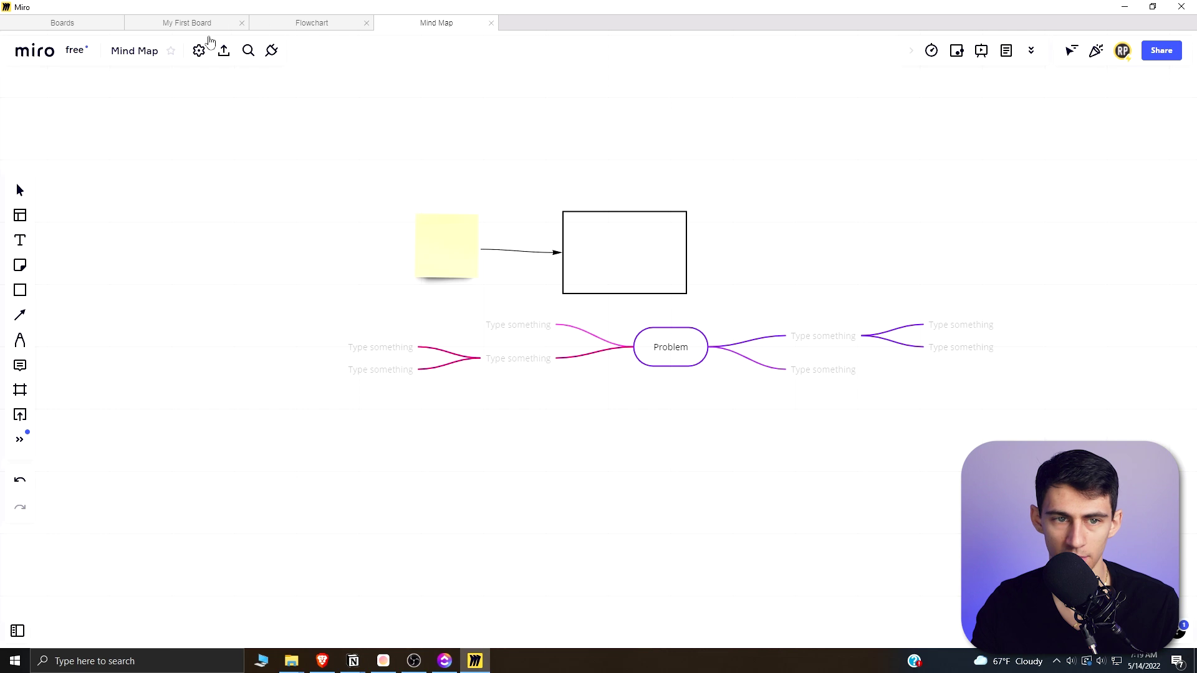
{"action": "left_click", "coordinate": [414, 127]}
{"action": "left_click_drag", "start_coordinate": [556, 63], "coordinate": [499, 160]}
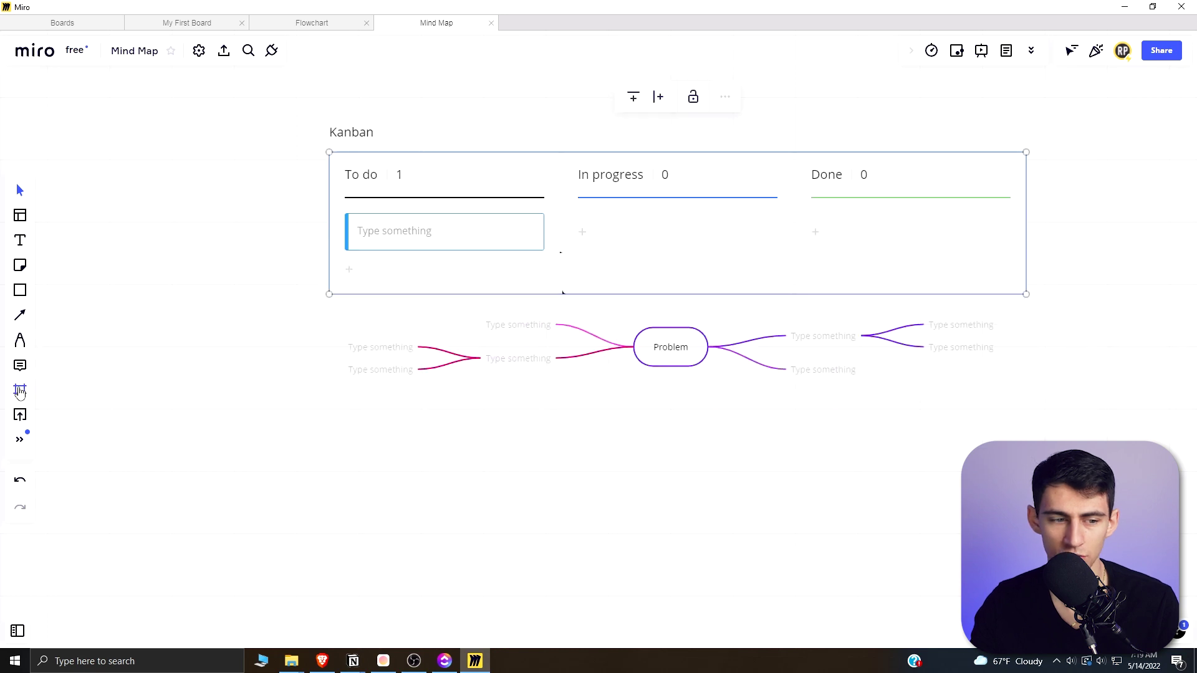
{"action": "left_click", "coordinate": [20, 389]}
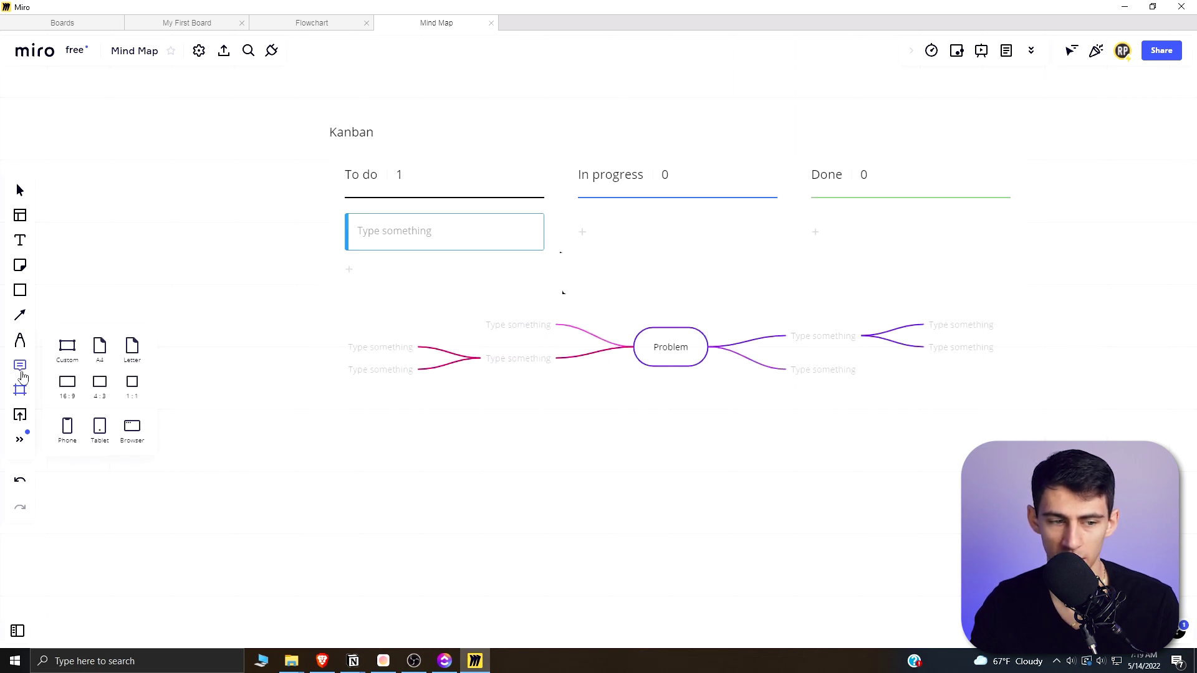
{"action": "key", "text": "alt+Tab"}
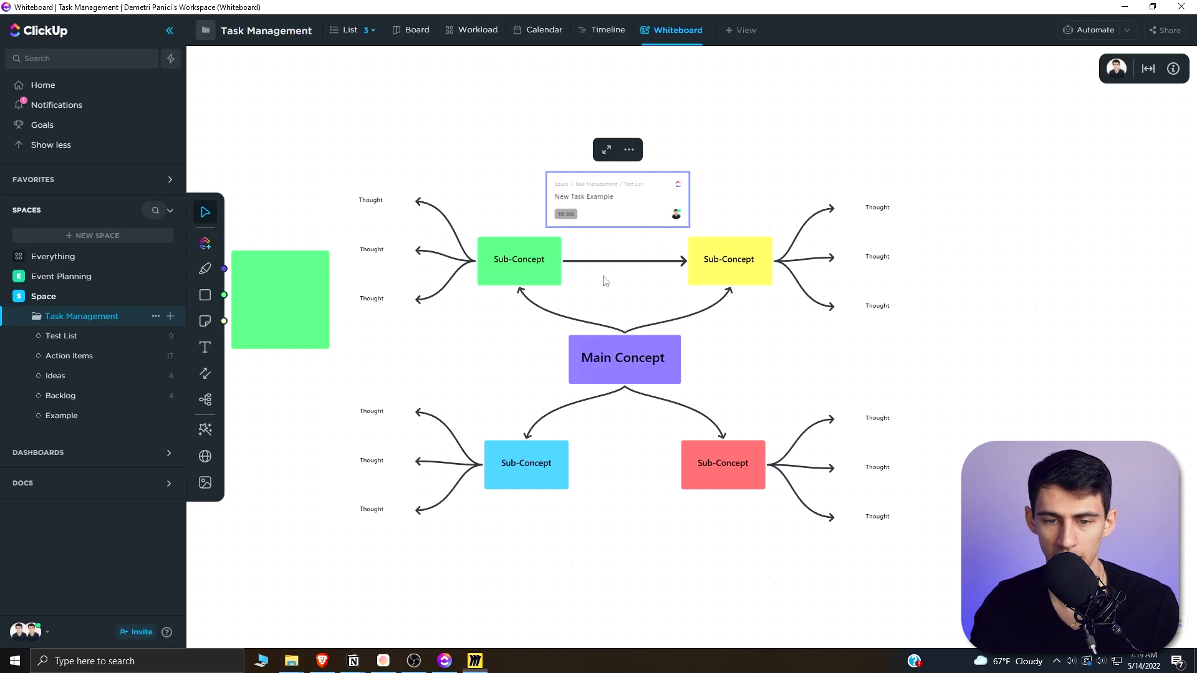
{"action": "left_click", "coordinate": [740, 324]}
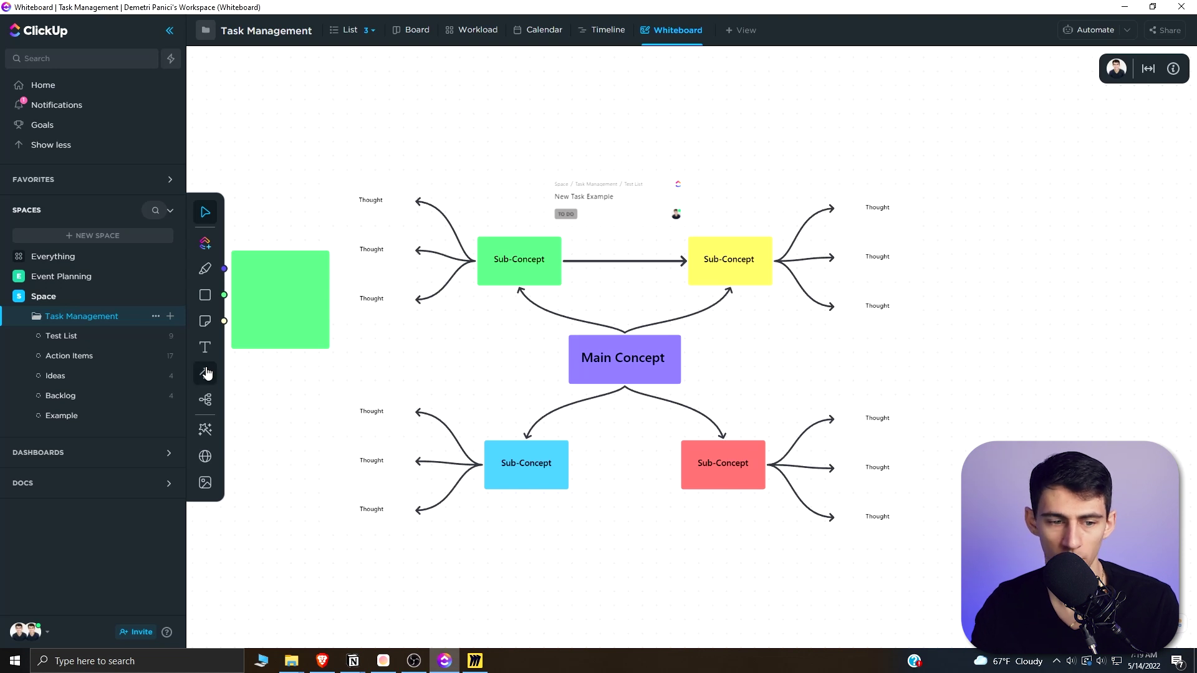
Trash the old Whiteboard view and add a new Whiteboard view.
{"action": "left_click", "coordinate": [745, 30]}
{"action": "left_click", "coordinate": [762, 384]}
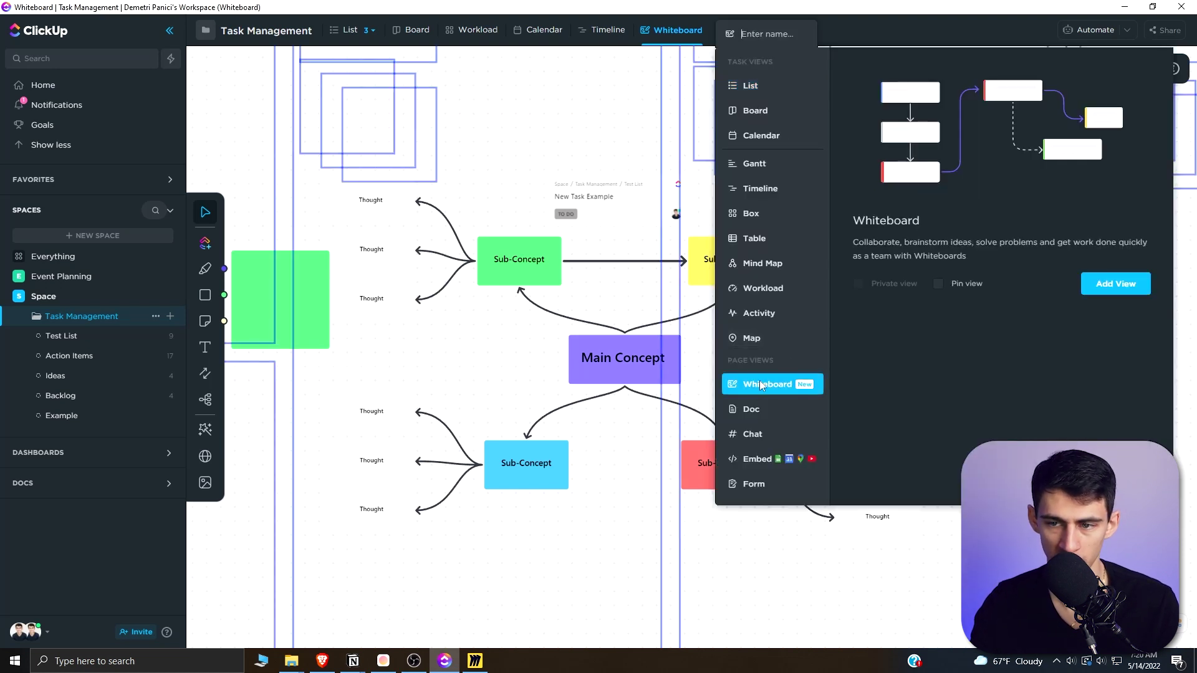
{"action": "left_click", "coordinate": [1085, 283]}
{"action": "left_click", "coordinate": [896, 460]}
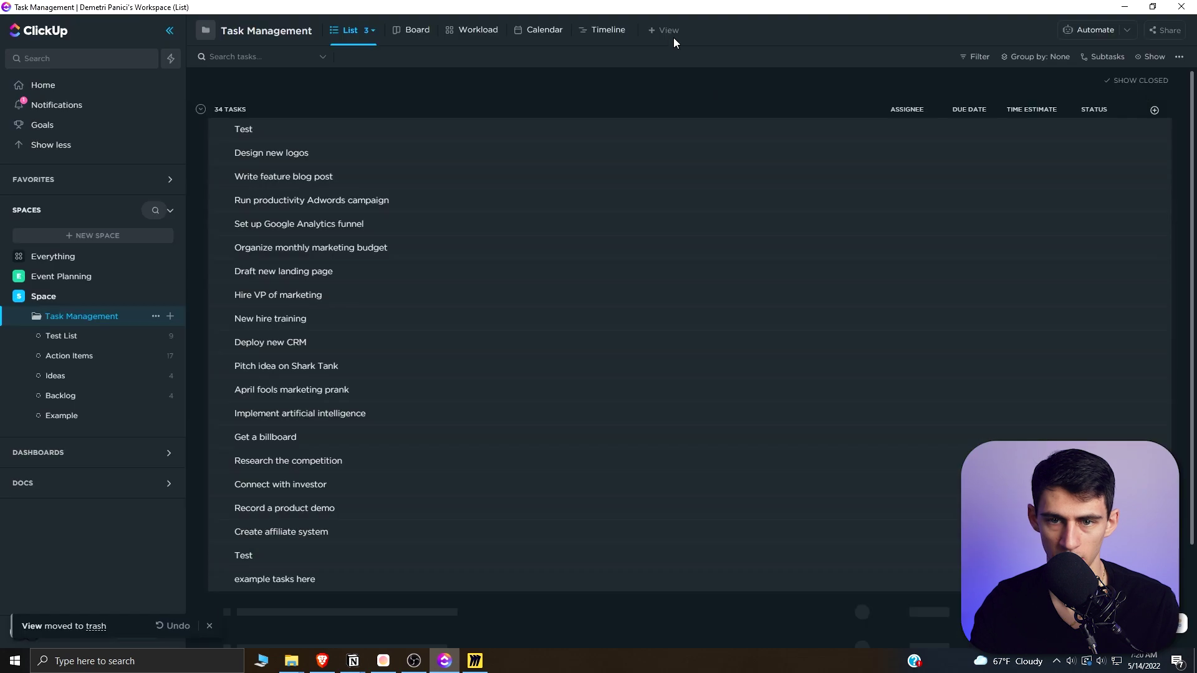
{"action": "left_click", "coordinate": [665, 30]}
{"action": "left_click", "coordinate": [690, 384]}
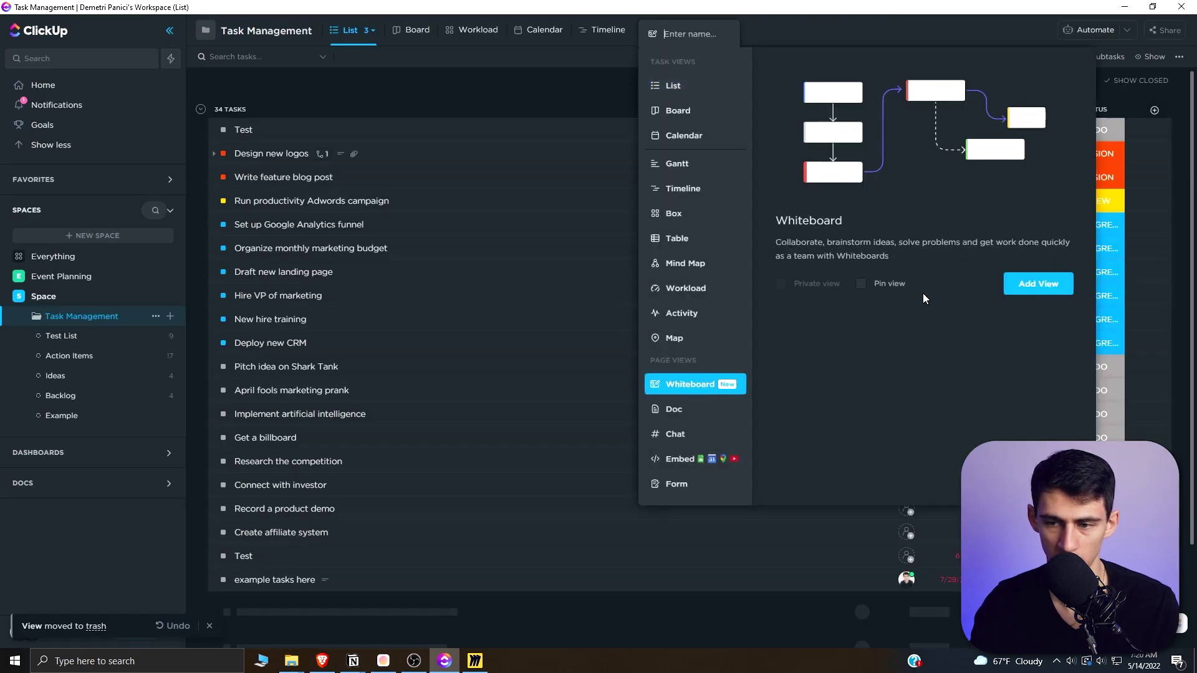
{"action": "left_click", "coordinate": [1045, 288]}
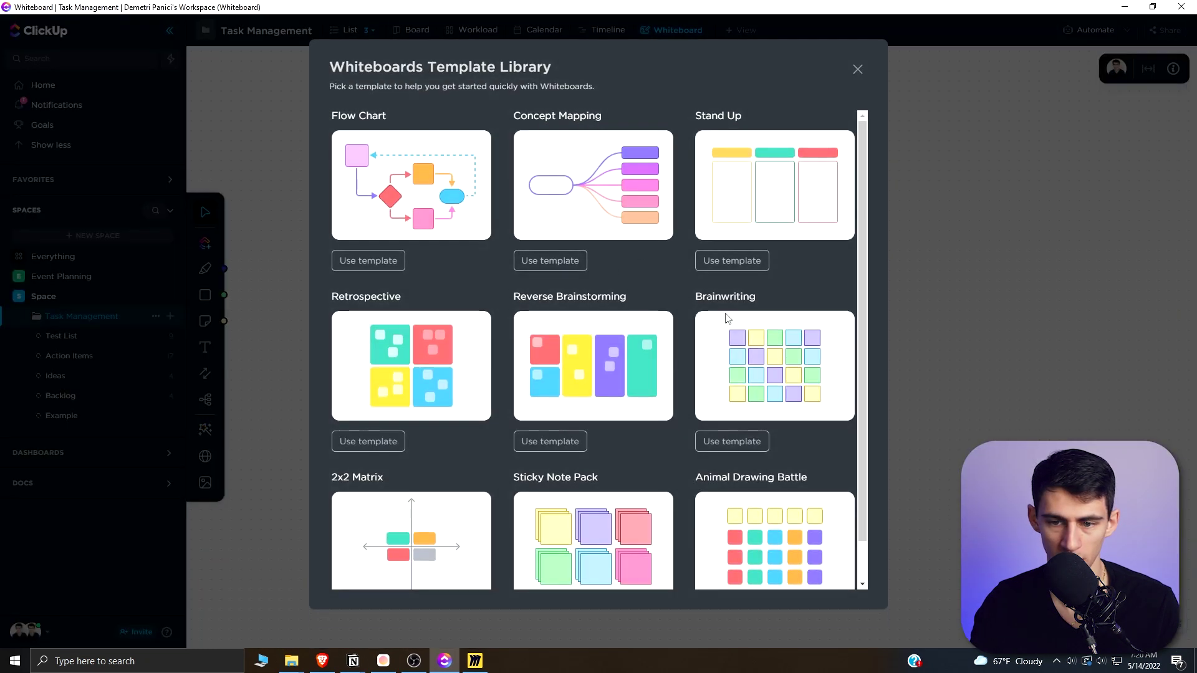
Start the new whiteboard from the Reverse Brainstorming template.
{"action": "left_click", "coordinate": [626, 387]}
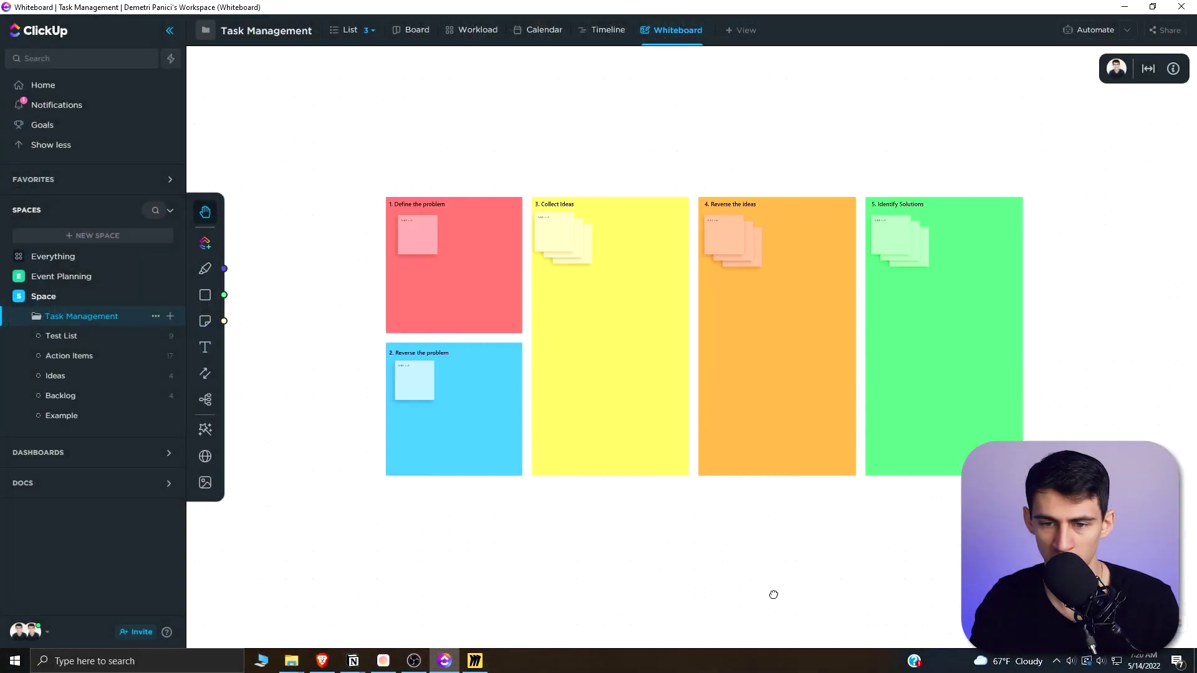
{"action": "scroll", "coordinate": [771, 561], "scroll_direction": "up", "scroll_amount": 1}
{"action": "scroll", "coordinate": [819, 301], "scroll_direction": "down", "scroll_amount": 3}
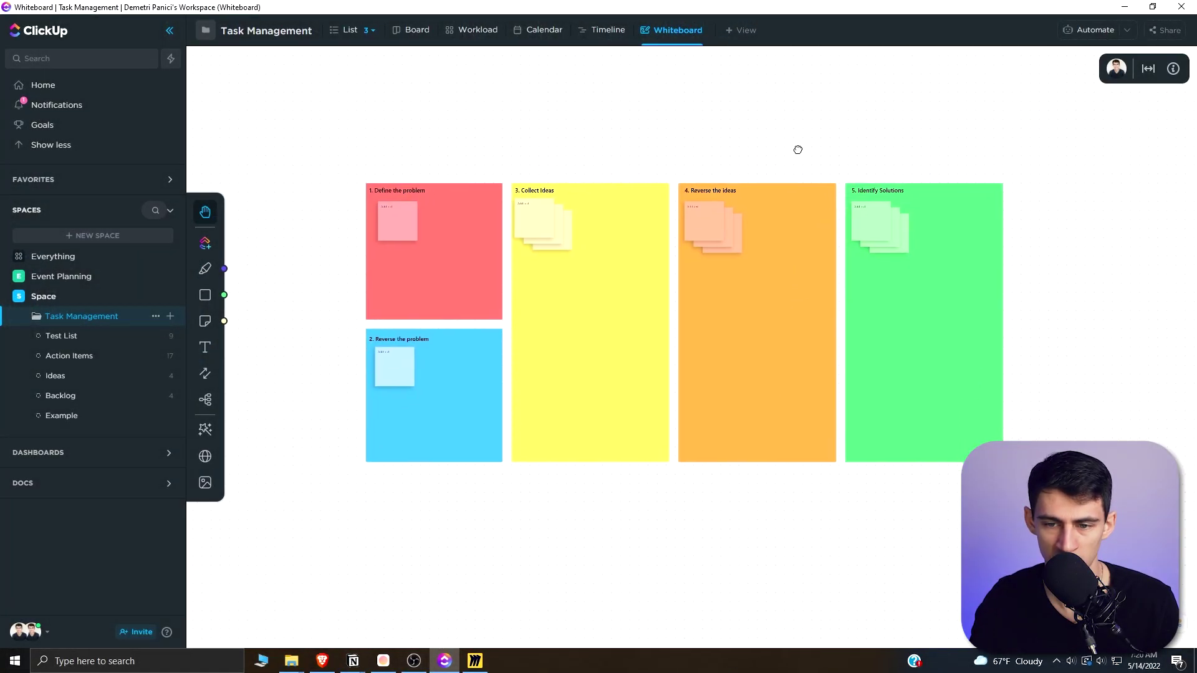
{"action": "scroll", "coordinate": [797, 152], "scroll_direction": "left", "scroll_amount": 1}
{"action": "key", "text": "v"}
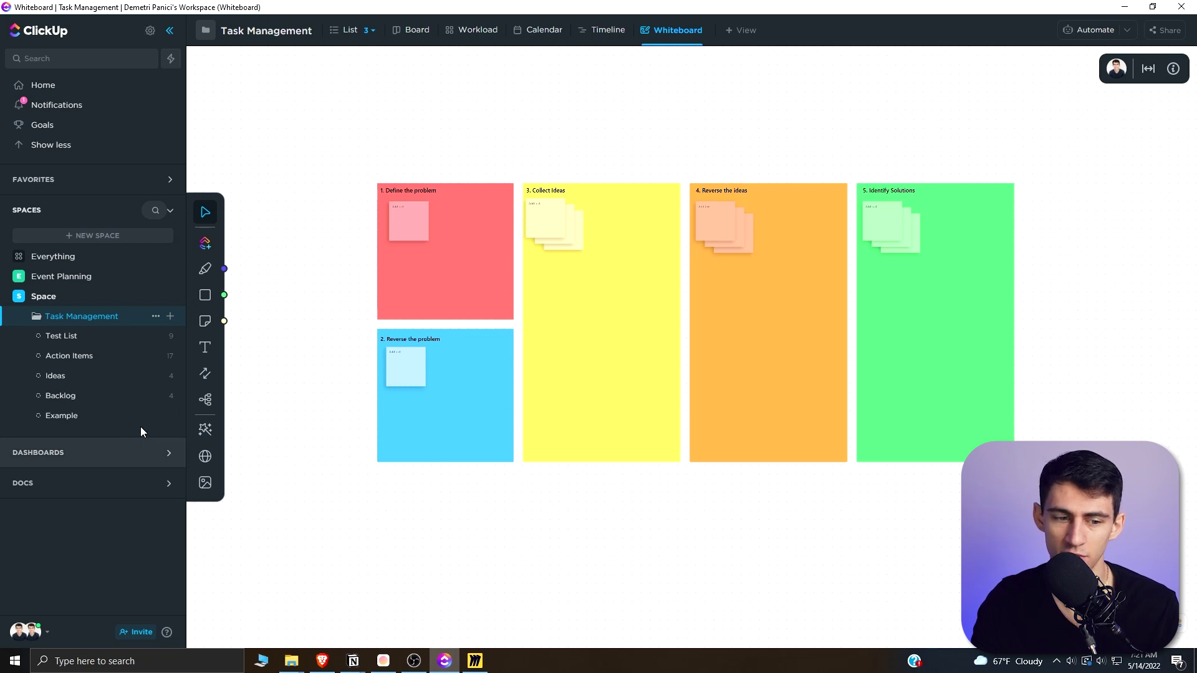
{"action": "left_click", "coordinate": [211, 404]}
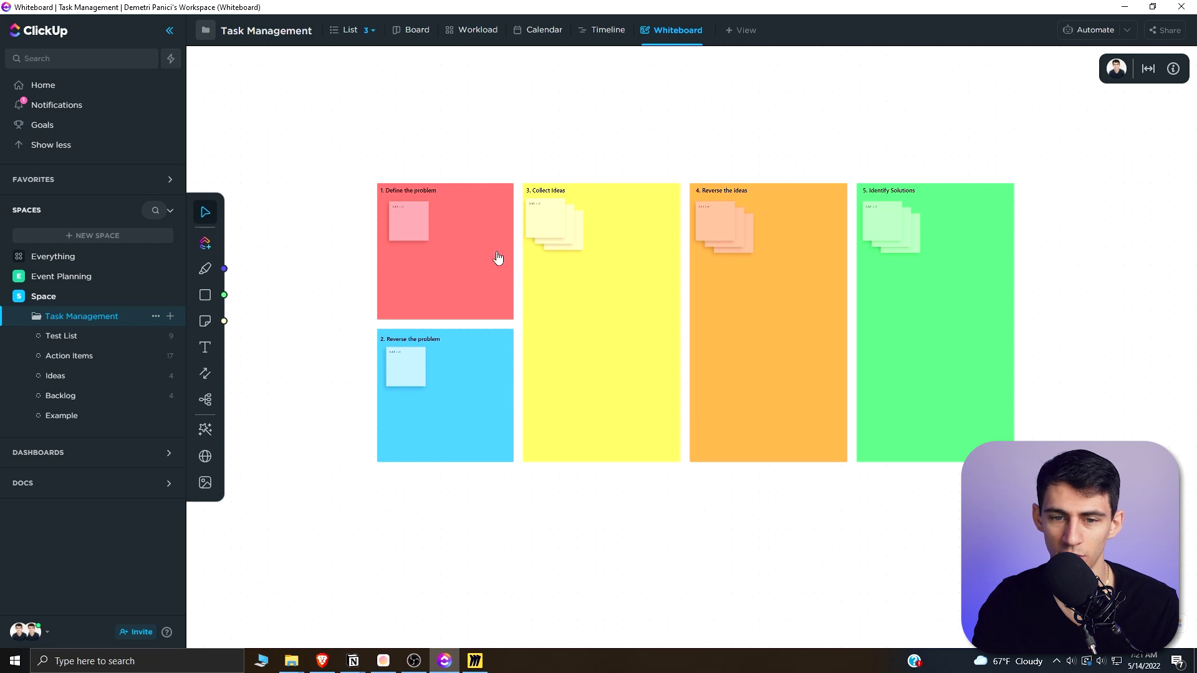
Add the Weekly Reflection GTD task card and move it into the Collect Ideas section.
{"action": "left_click", "coordinate": [206, 243]}
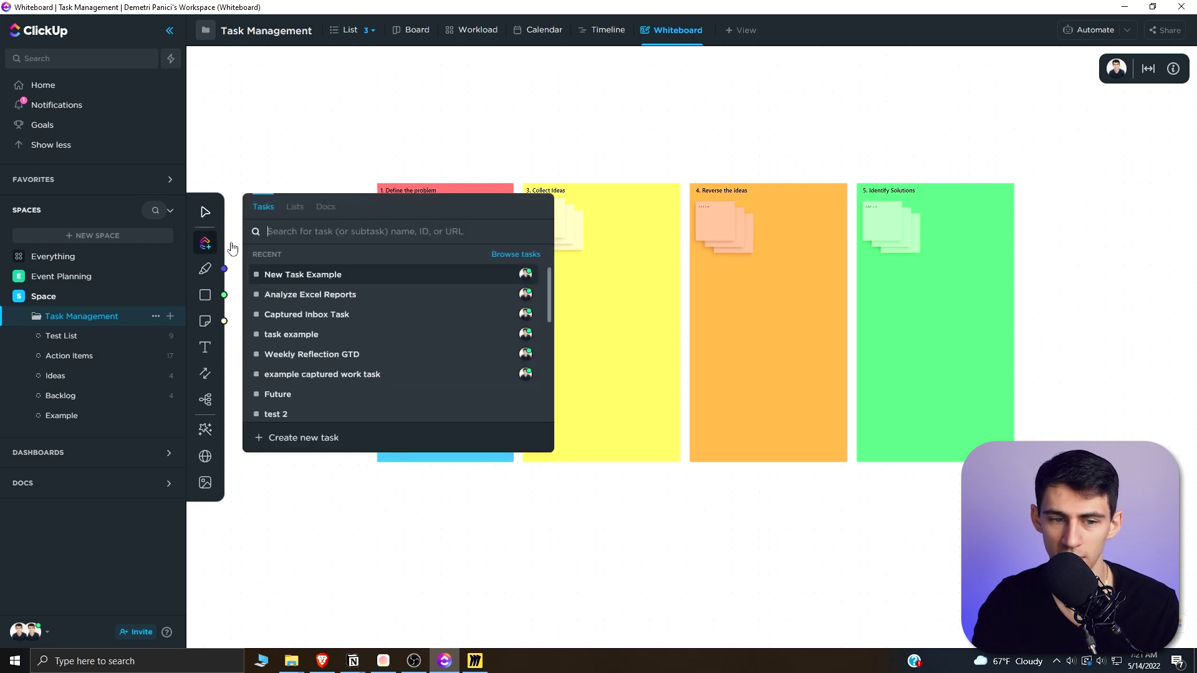
{"action": "left_click", "coordinate": [313, 353]}
{"action": "left_click_drag", "start_coordinate": [706, 339], "coordinate": [409, 508]}
{"action": "left_click", "coordinate": [465, 496]}
{"action": "left_click", "coordinate": [430, 503]}
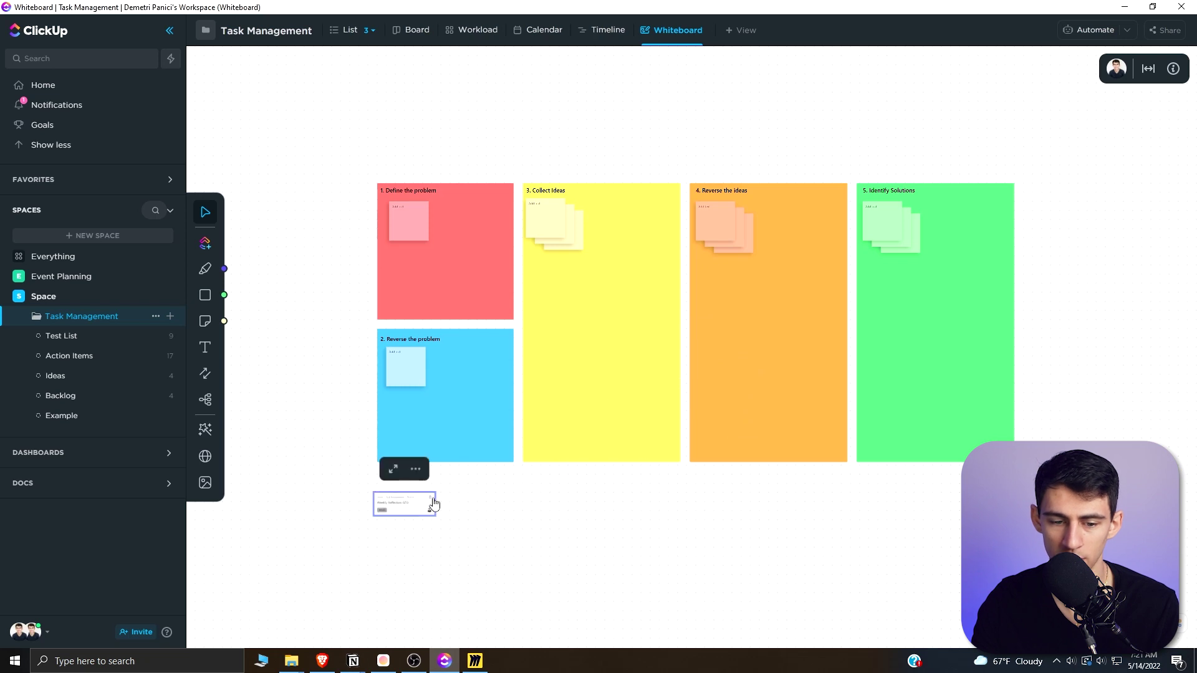
Open the Weekly Reflection GTD task's full details from the card.
{"action": "left_click", "coordinate": [415, 471]}
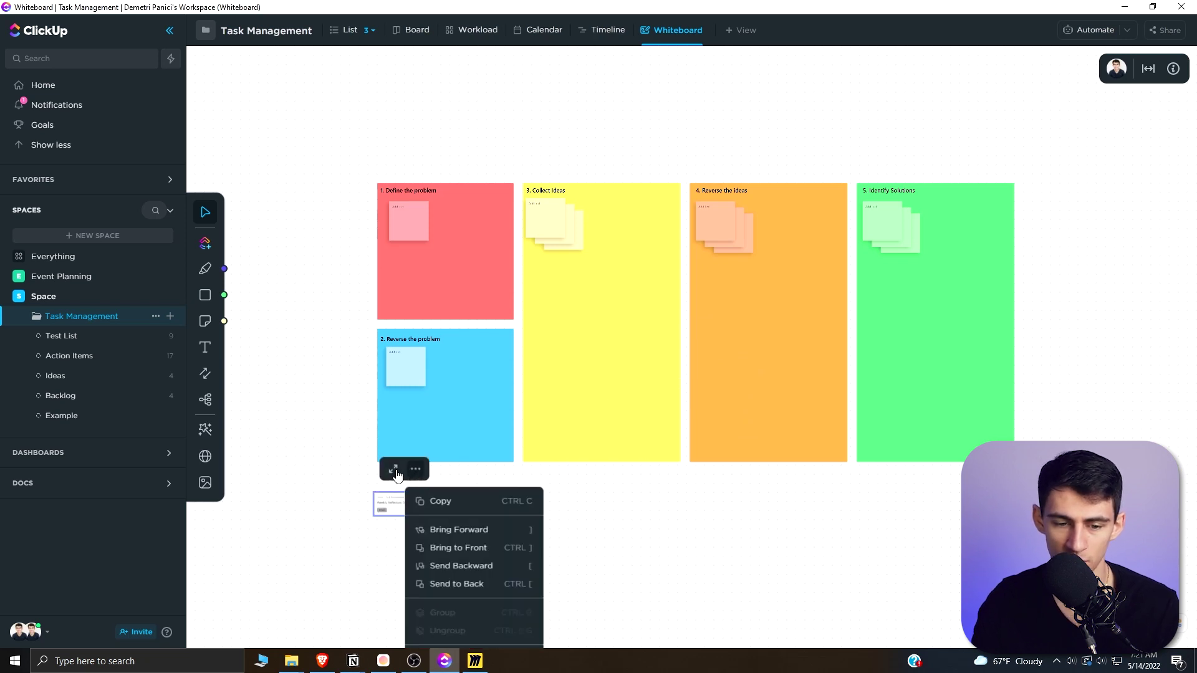
{"action": "left_click", "coordinate": [392, 469]}
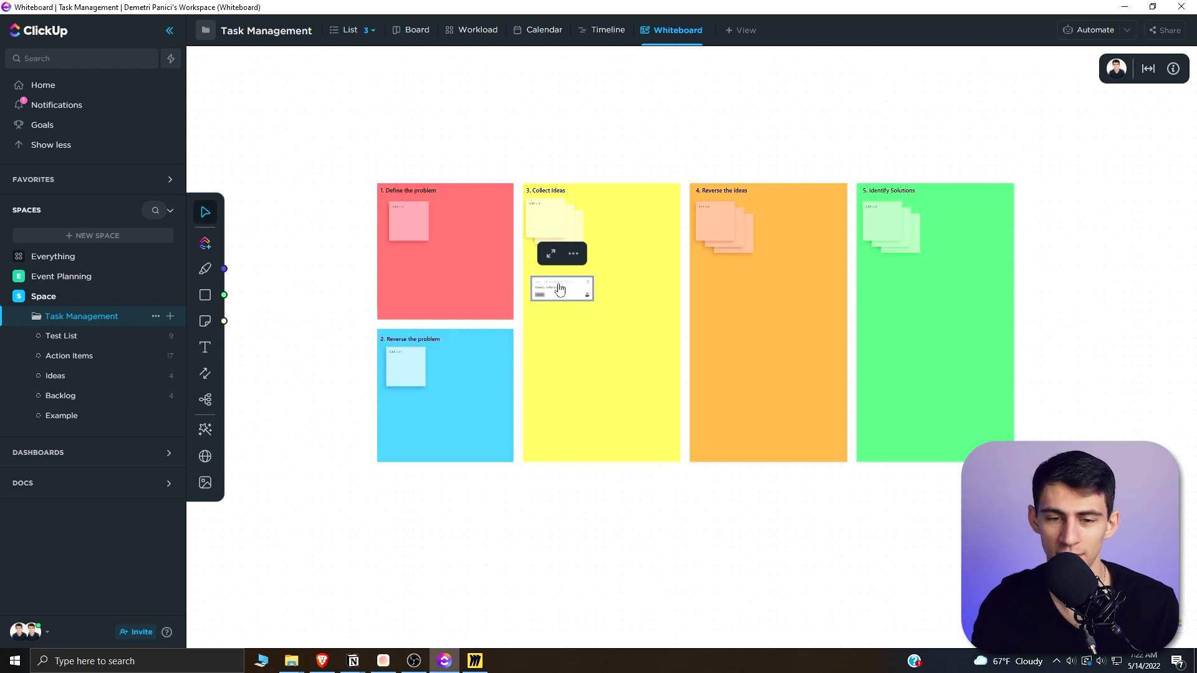
{"action": "left_click", "coordinate": [551, 254]}
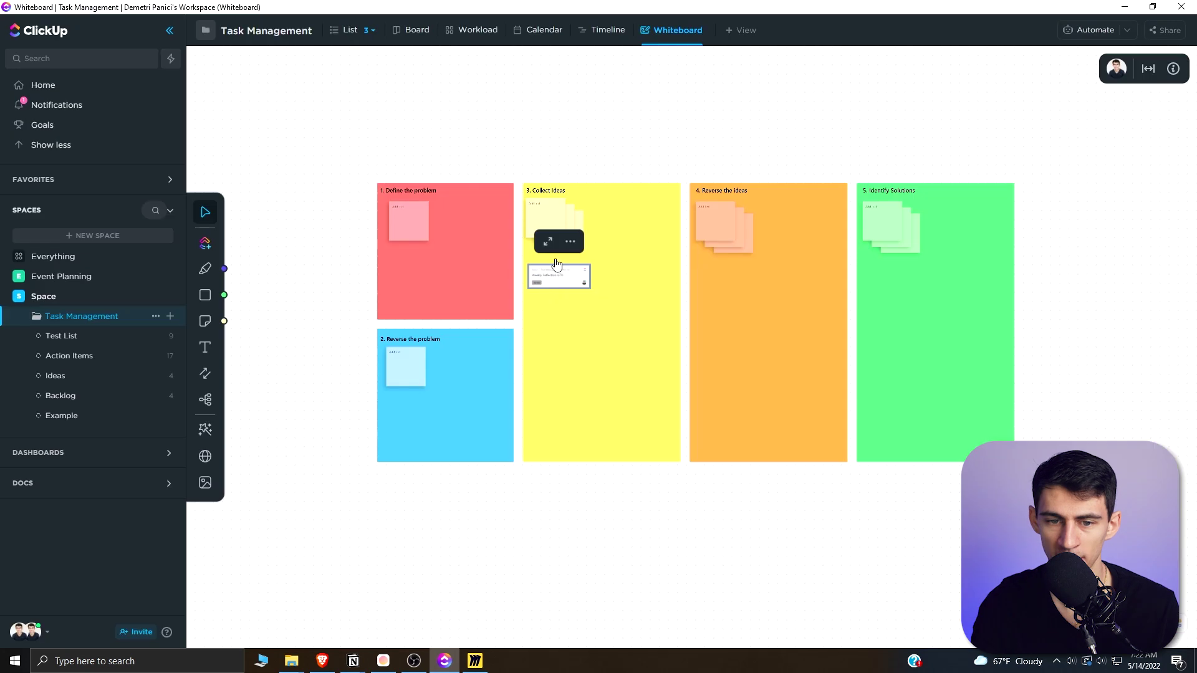
Close the Weekly Reflection GTD details to return to the Reverse Brainstorming board.
{"action": "left_click", "coordinate": [548, 246]}
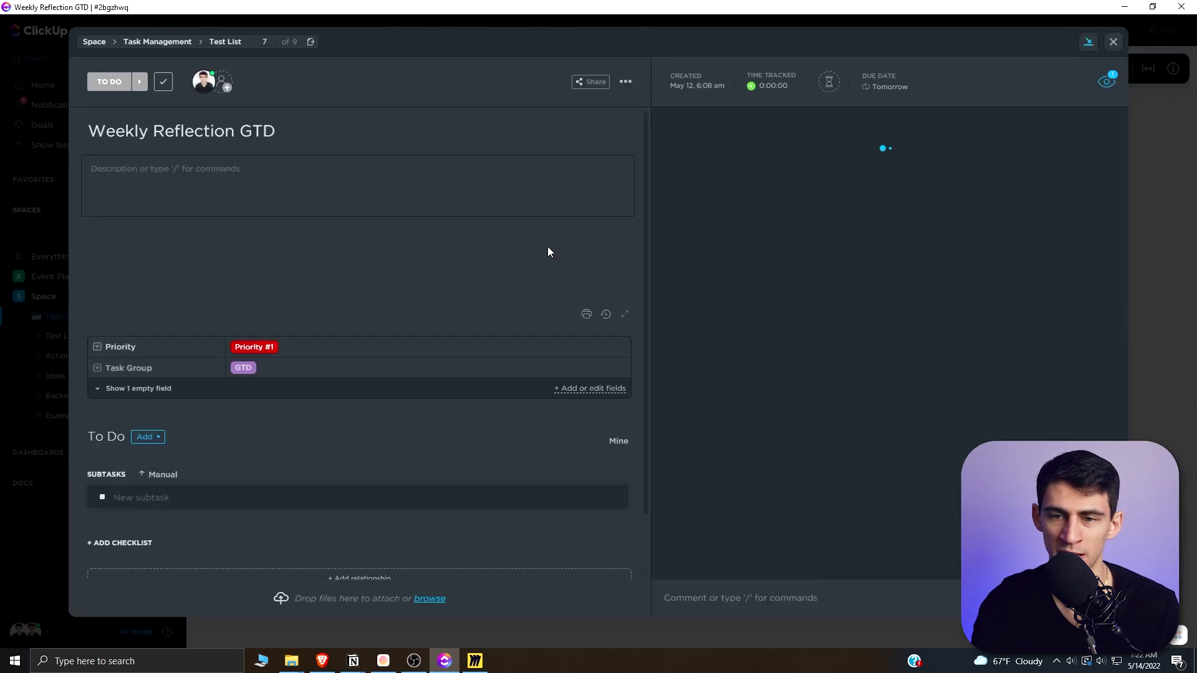
{"action": "left_click", "coordinate": [1170, 194]}
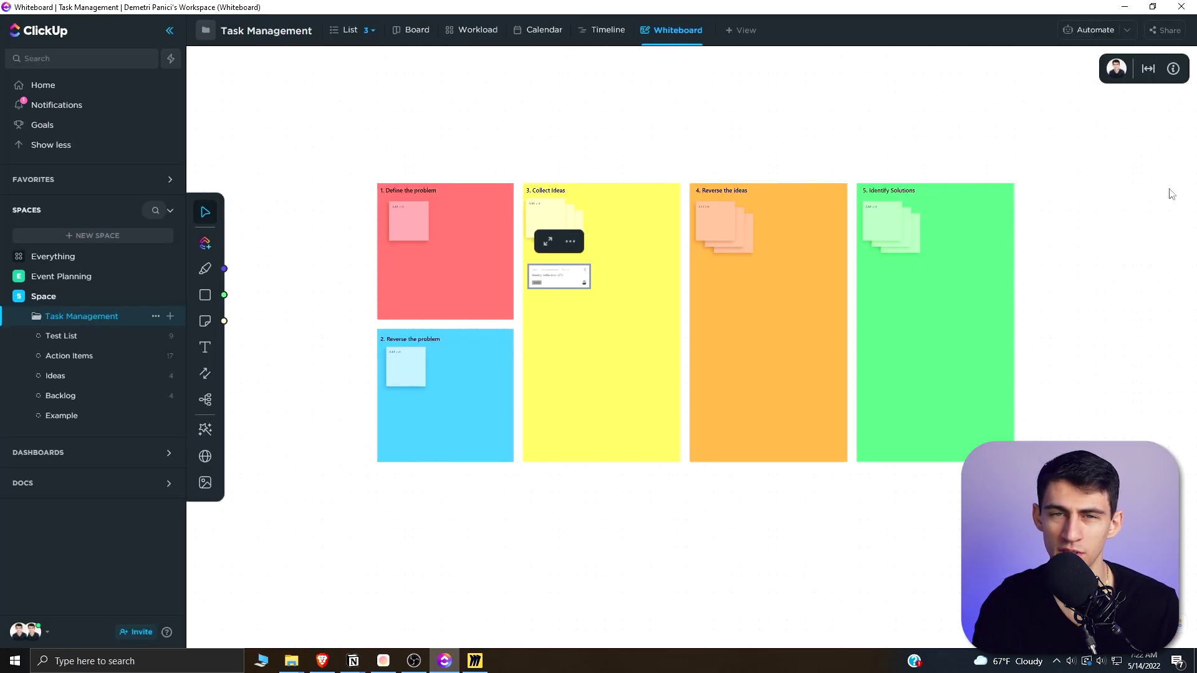